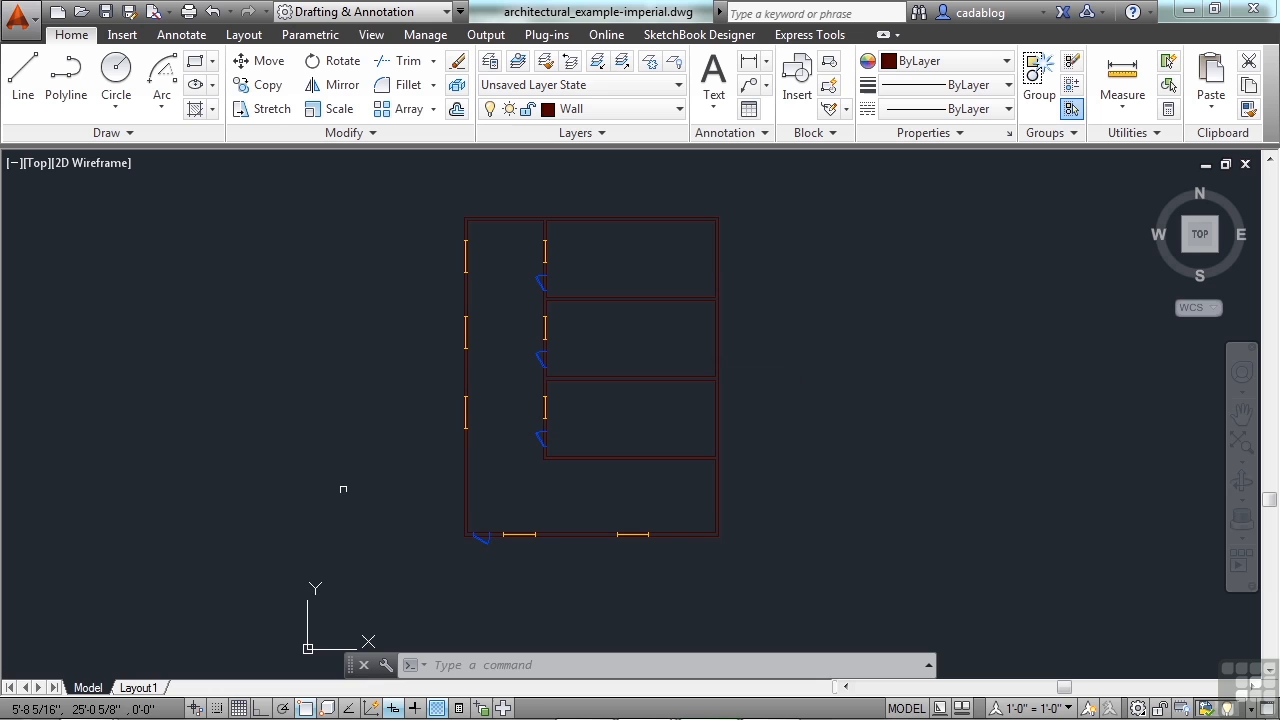
# Switch to Layout1 and review its layer list in the Layer Properties Manager
pyautogui.click(140, 688)
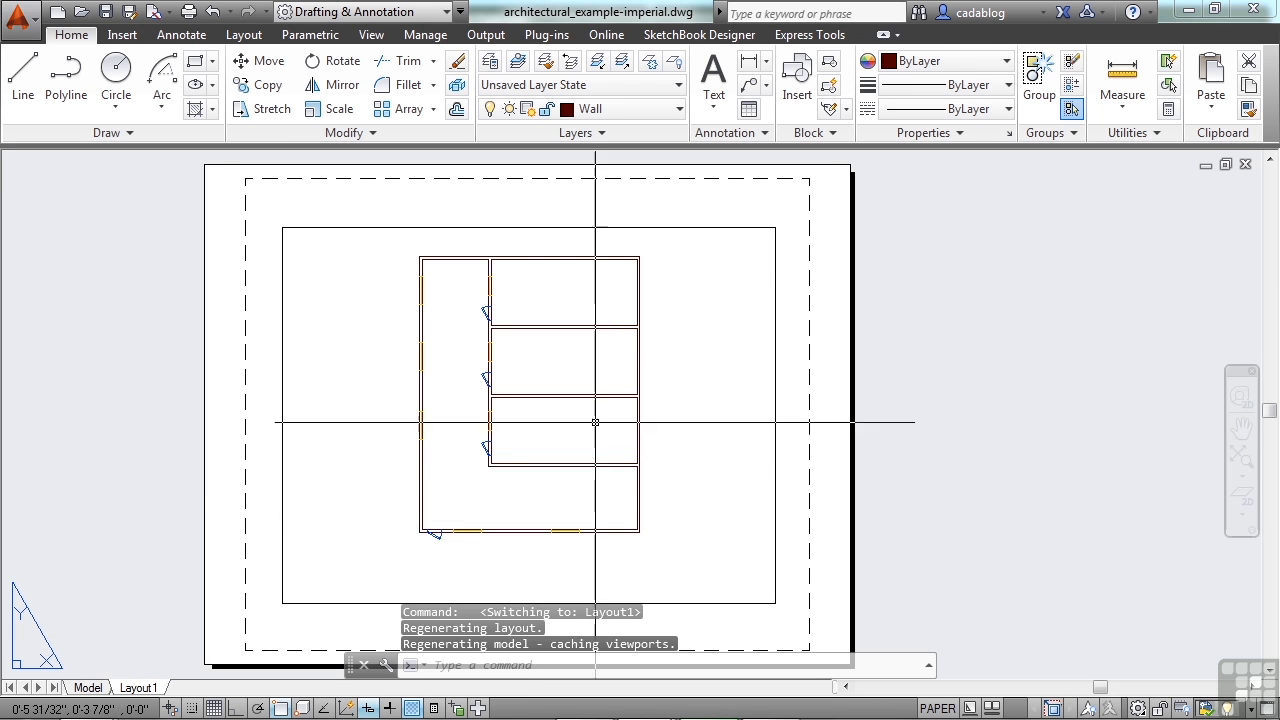
pyautogui.write('la')
pyautogui.press('Return')
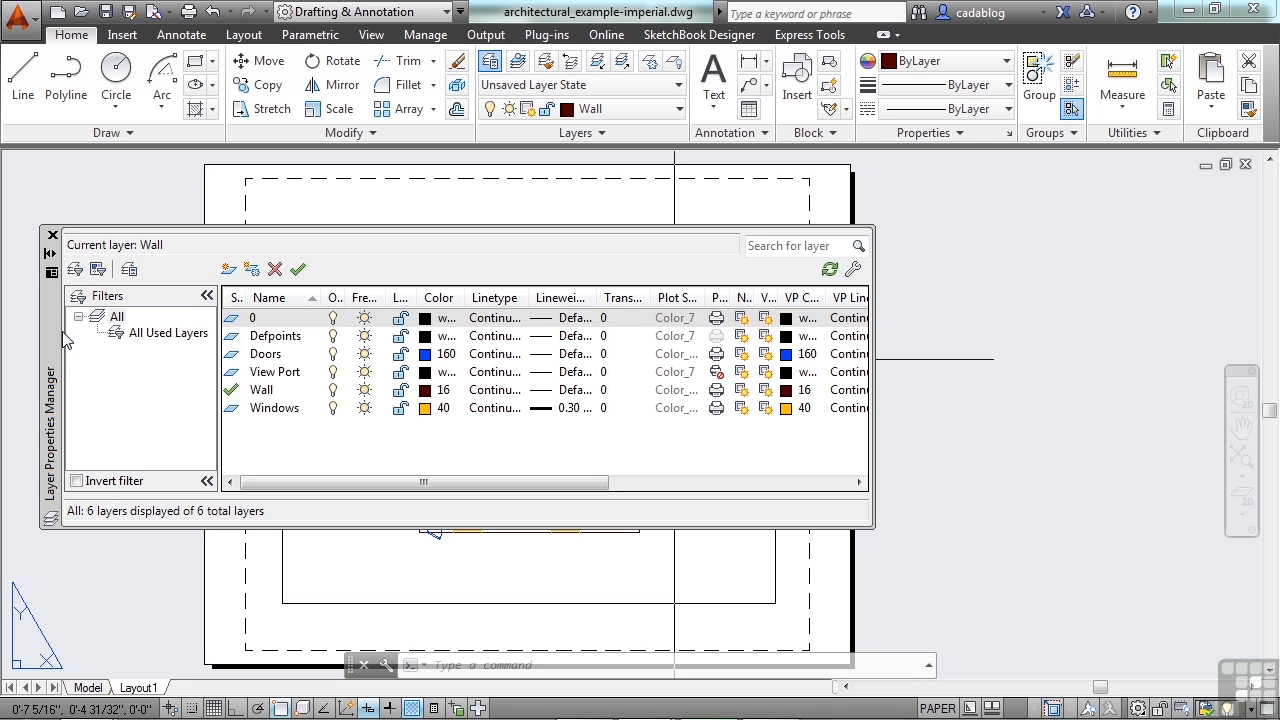
pyautogui.moveTo(60, 338); pyautogui.dragTo(194, 316)
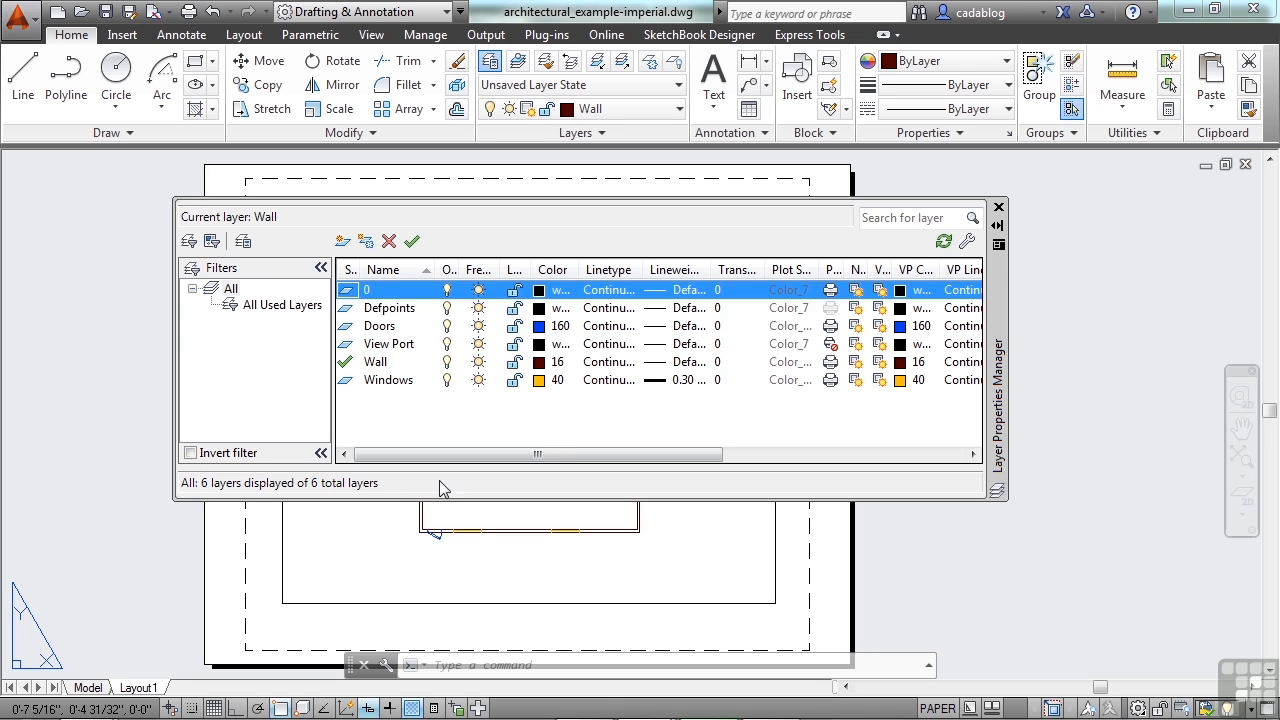
pyautogui.click(998, 207)
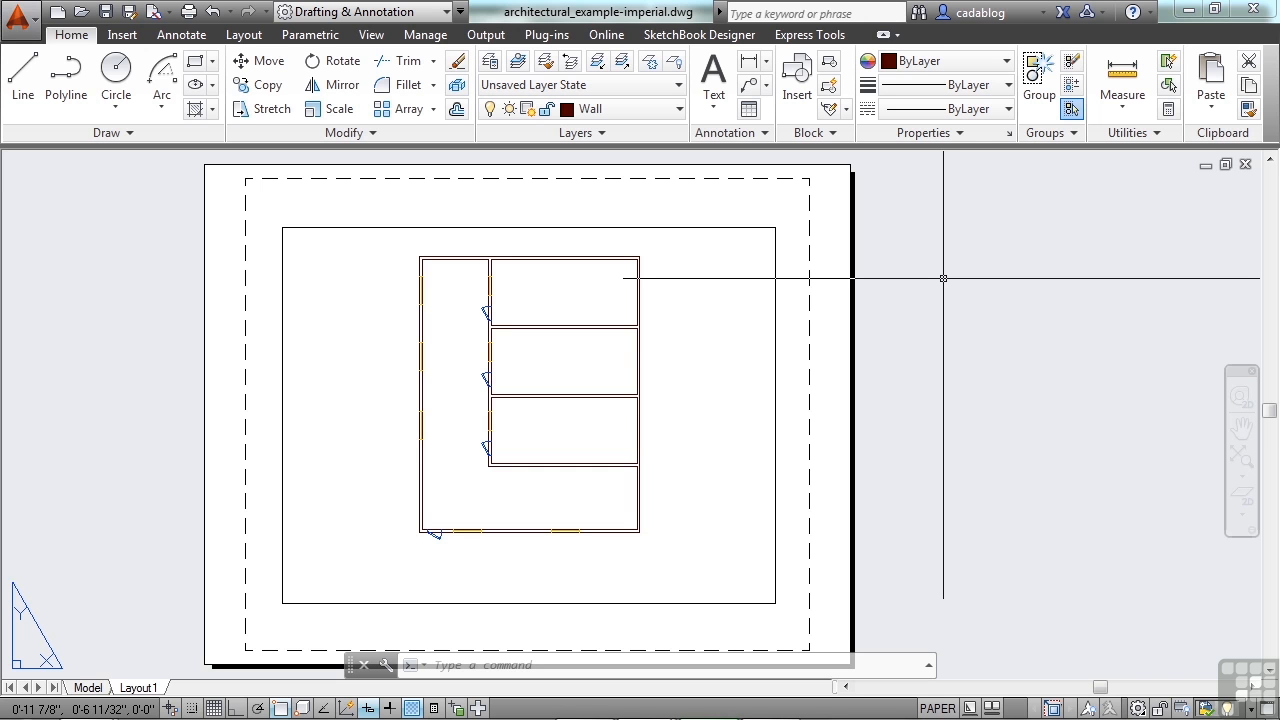
# Unlock the floor plan viewport on the layout and zoom in on the model inside it
pyautogui.doubleClick(712, 292)
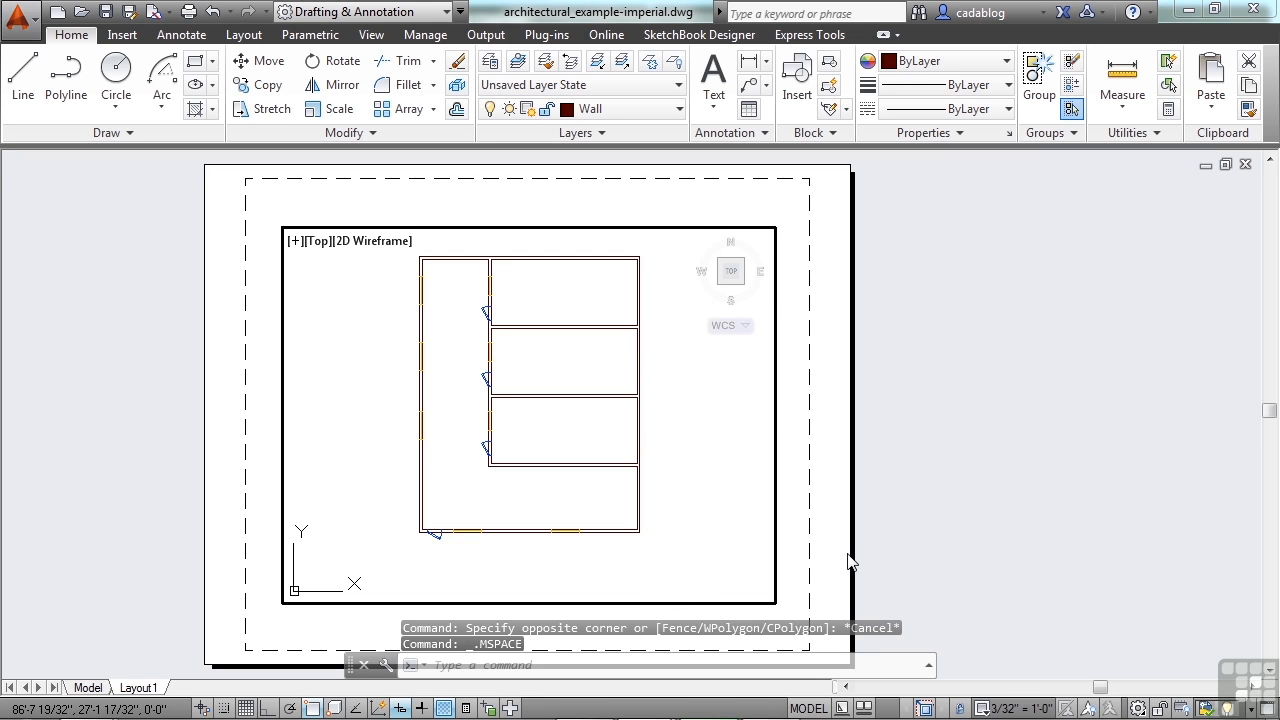
pyautogui.click(960, 709)
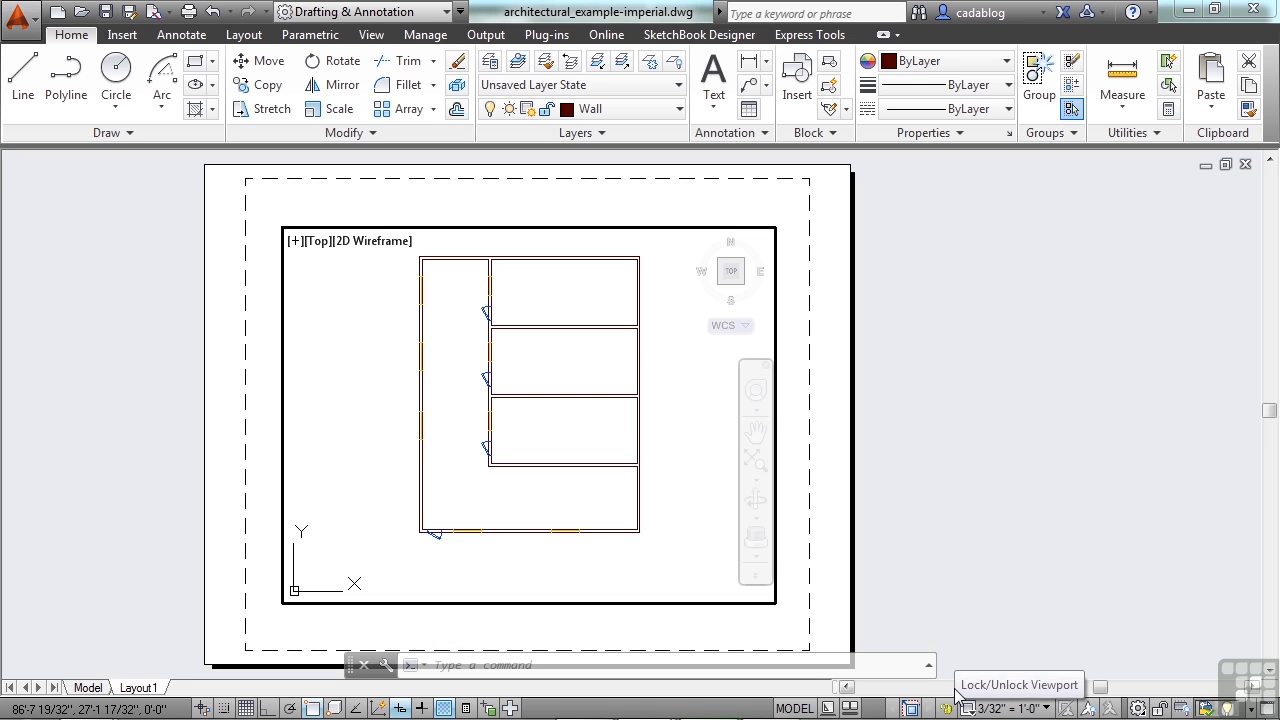
pyautogui.click(950, 708)
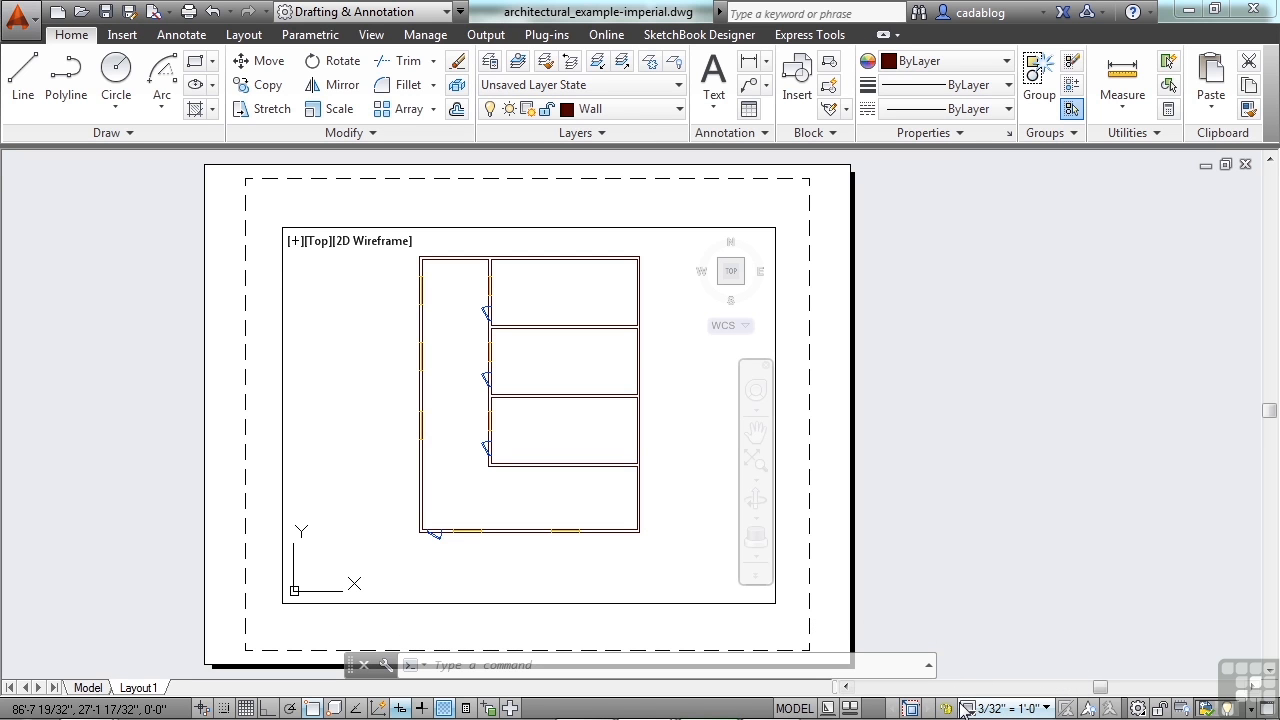
pyautogui.scroll(-4, 563, 434)
pyautogui.scroll(6, 560, 431)
pyautogui.moveTo(500, 417)
pyautogui.mouseDown(button='middle')
pyautogui.moveTo(464, 439)
pyautogui.moveTo(488, 436)
pyautogui.mouseUp(button='middle')
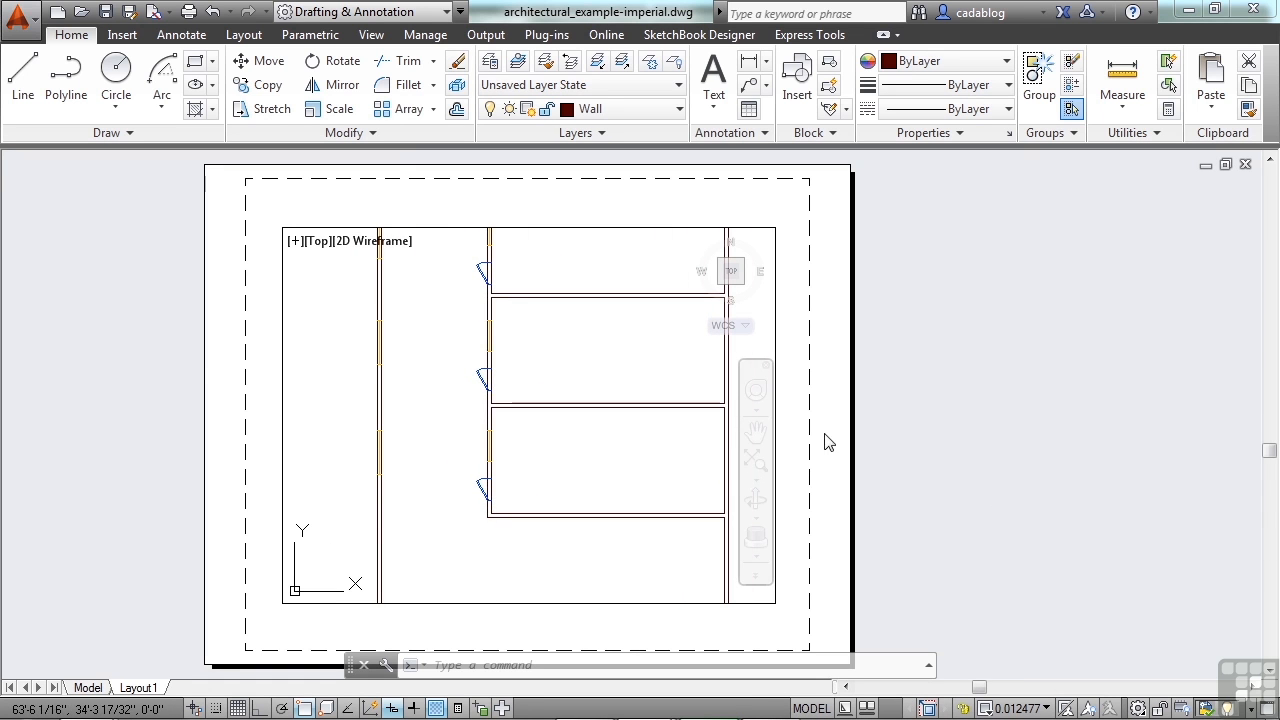
# Undo the viewport's zoom and unlocking, and return to paper space
pyautogui.click(230, 11)
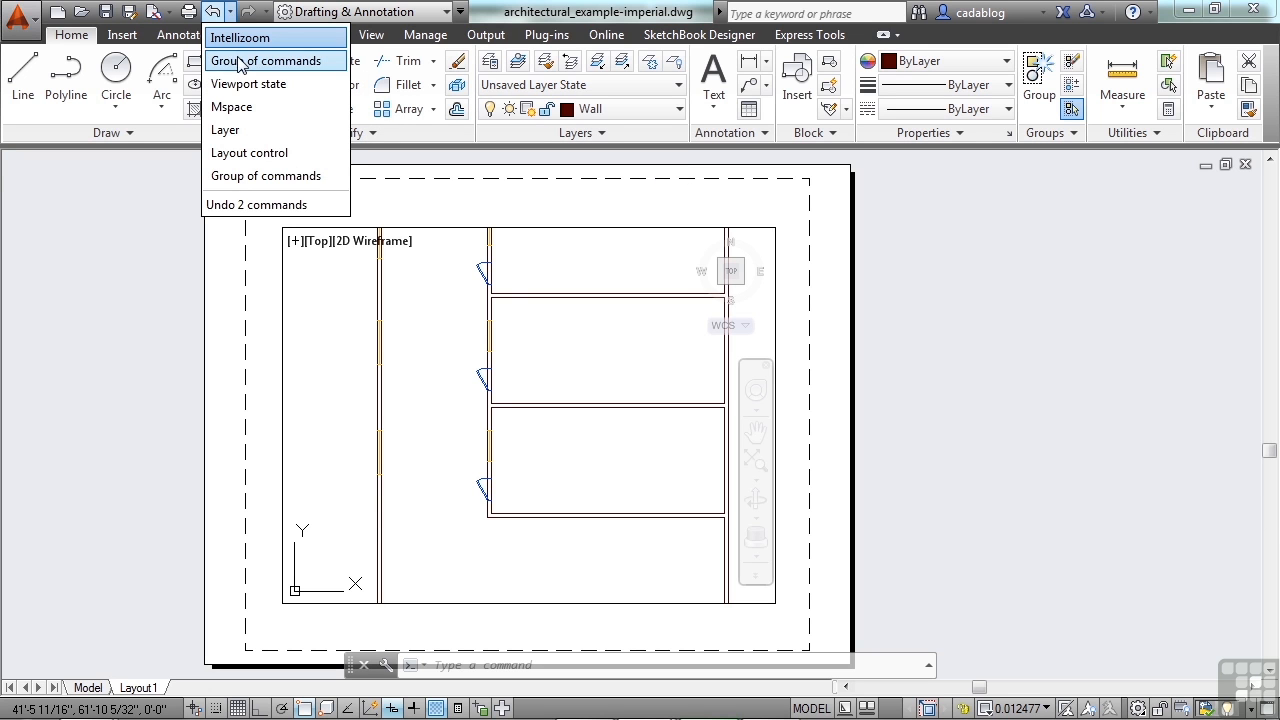
pyautogui.click(248, 83)
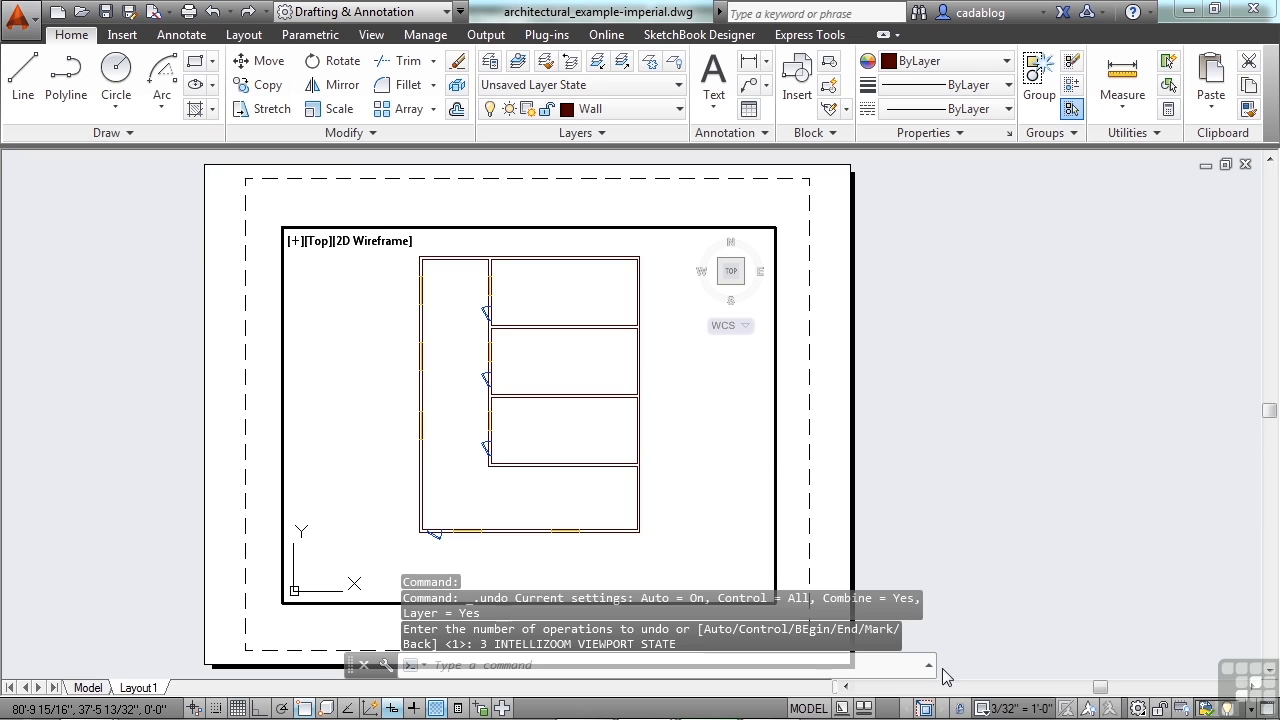
pyautogui.click(957, 709)
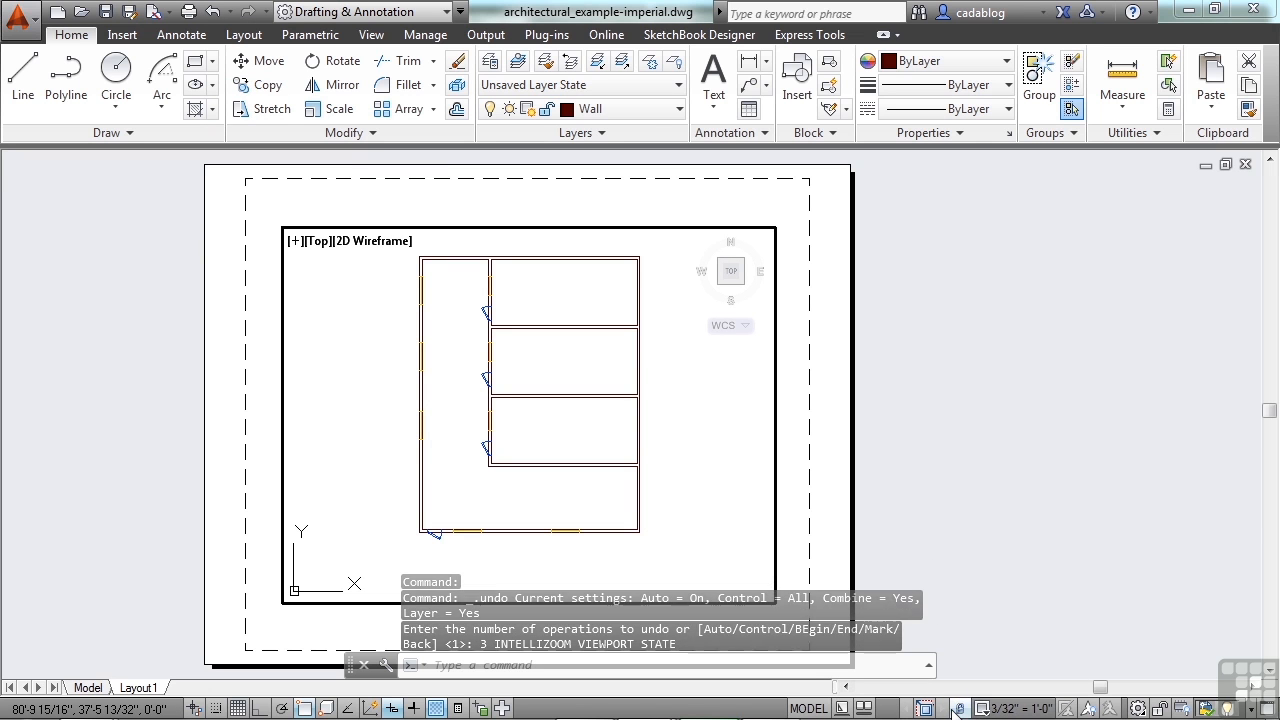
pyautogui.click(946, 709)
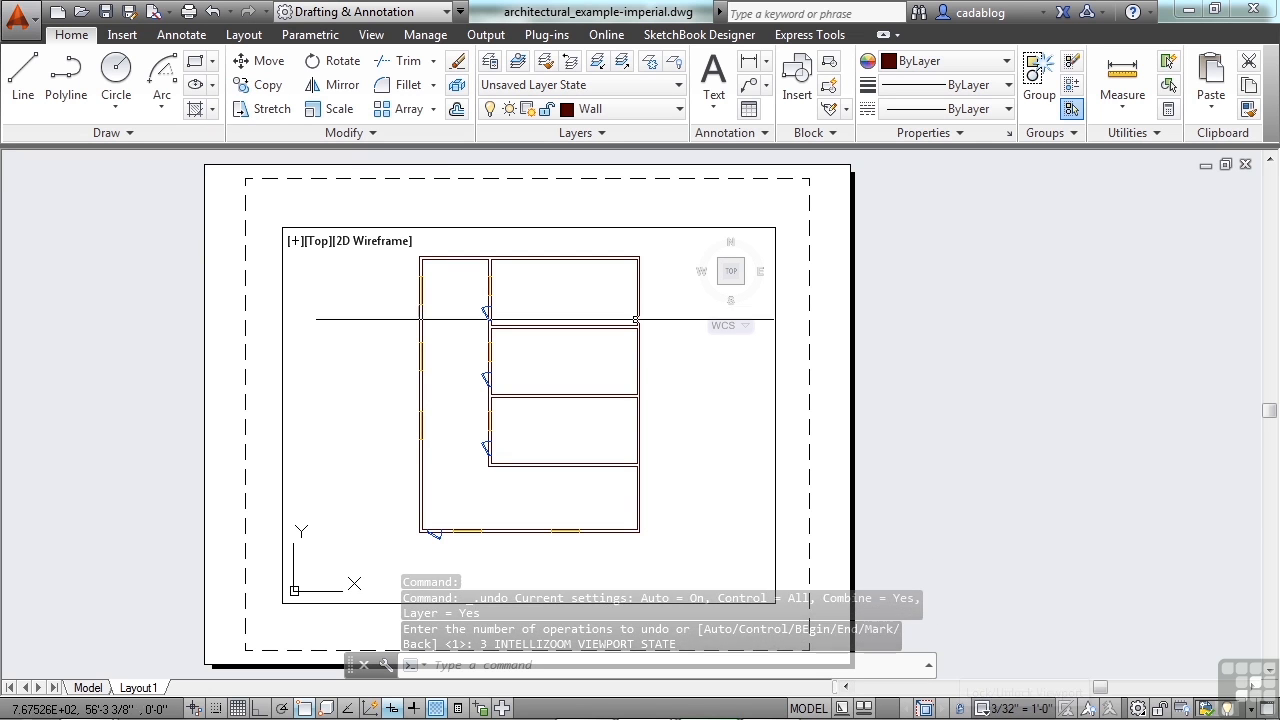
pyautogui.doubleClick(909, 420)
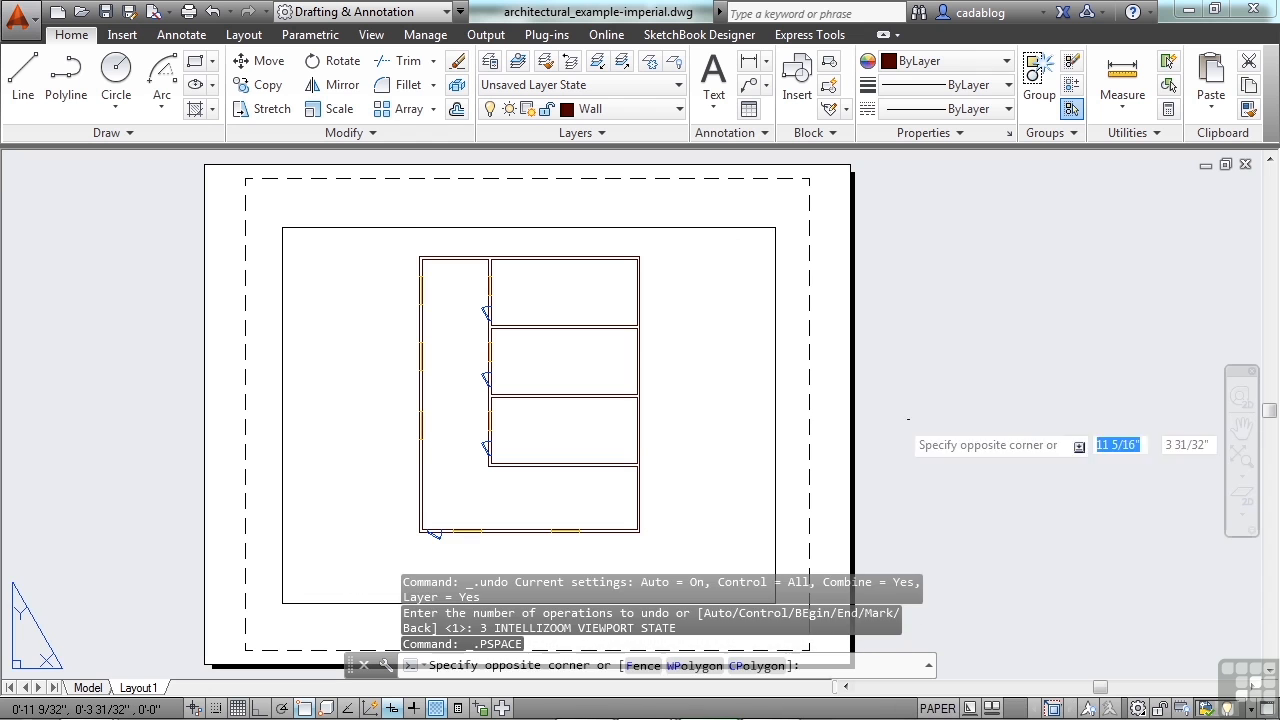
# Activate the locked floor plan viewport and test zooming in and out at its locked scale
pyautogui.doubleClick(689, 406)
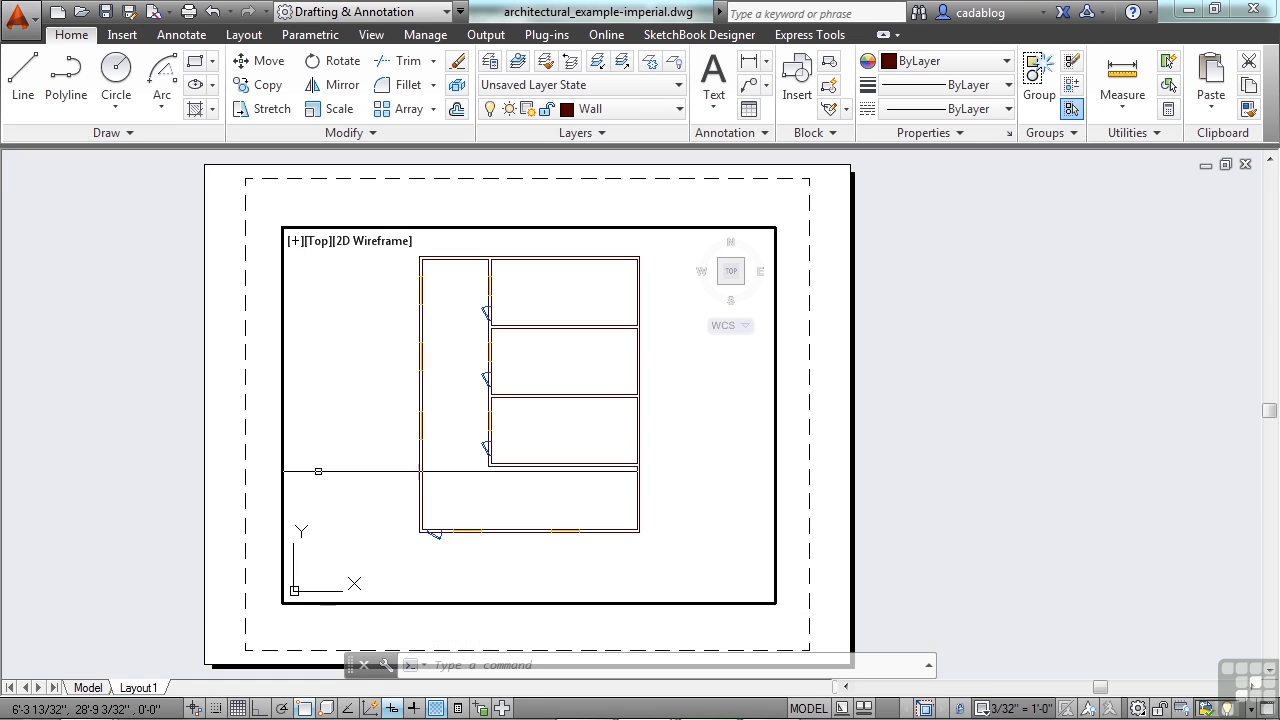
pyautogui.scroll(4, 528, 393)
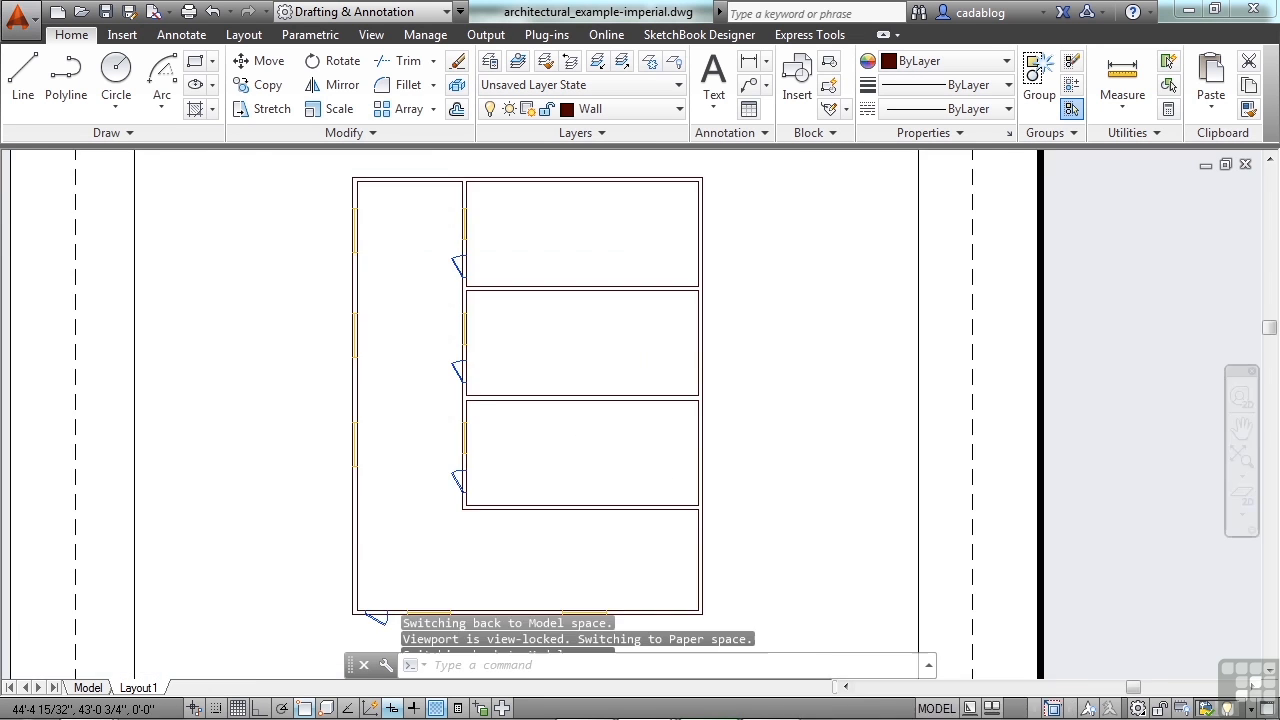
pyautogui.scroll(-3, 619, 406)
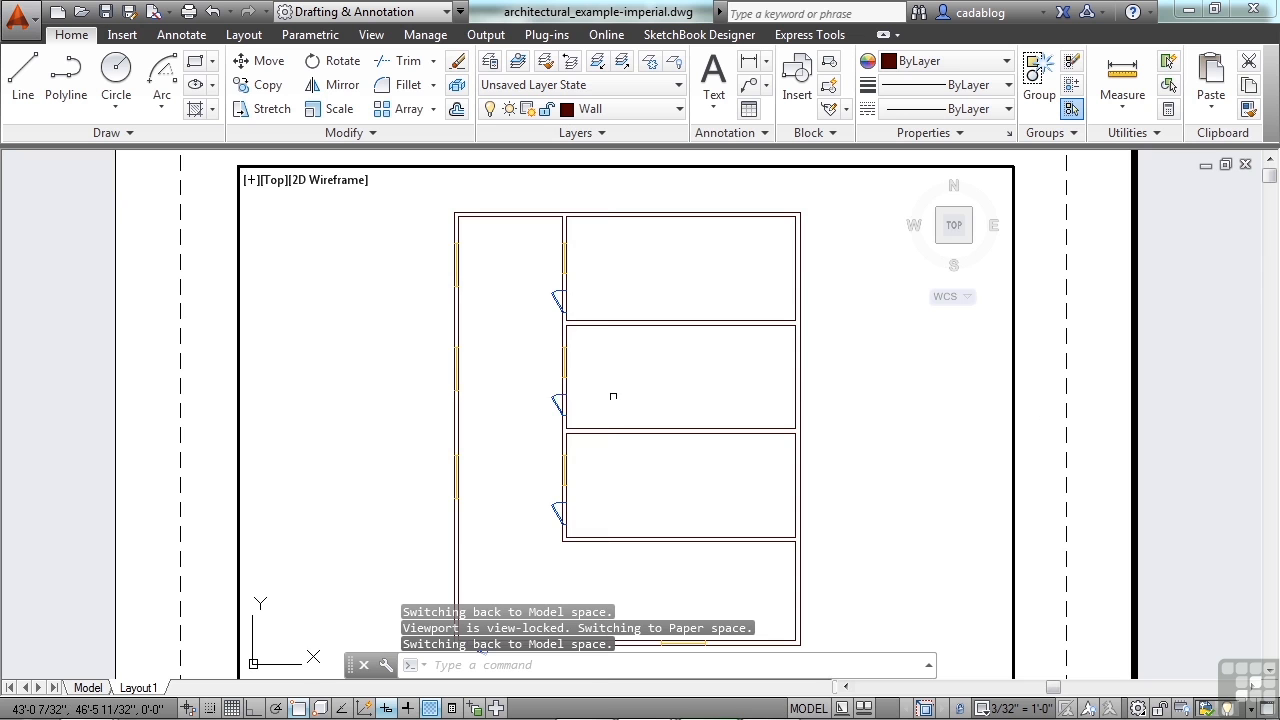
pyautogui.scroll(-2, 607, 391)
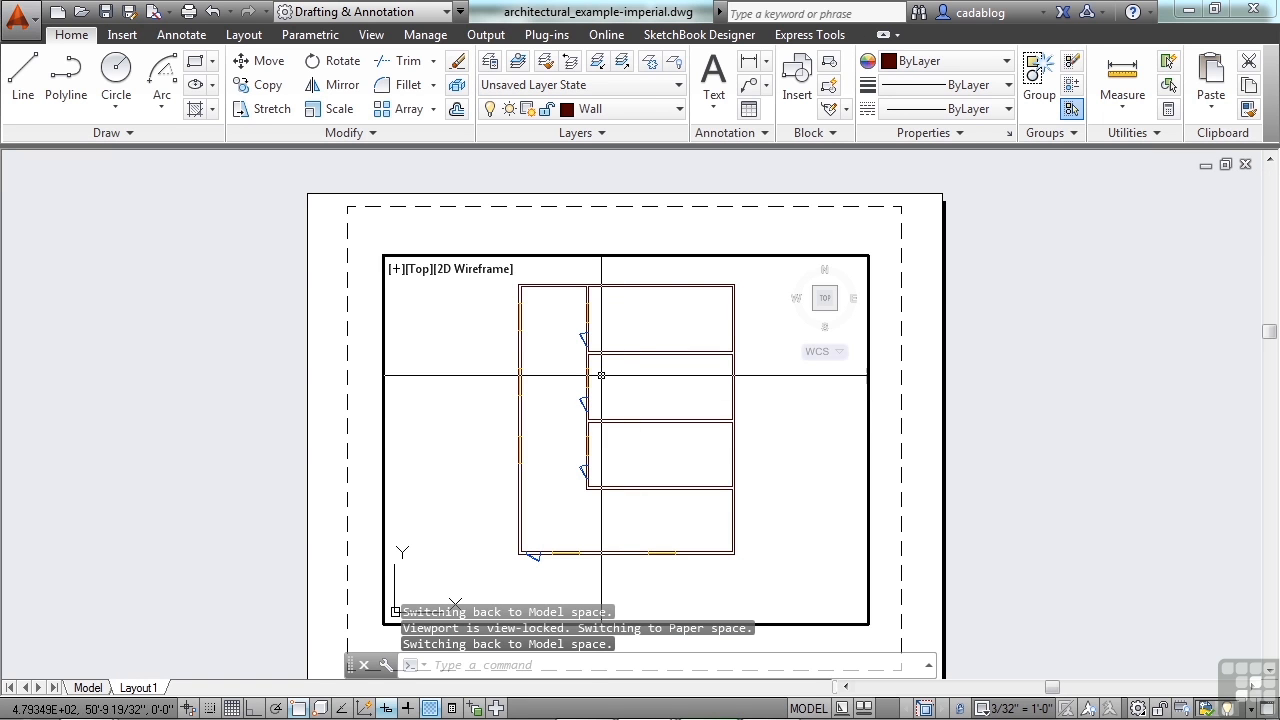
# Open the Layer Properties Manager and widen the VP Freeze, VP Color, VP Linetype and VP Lineweight columns
pyautogui.write('la')
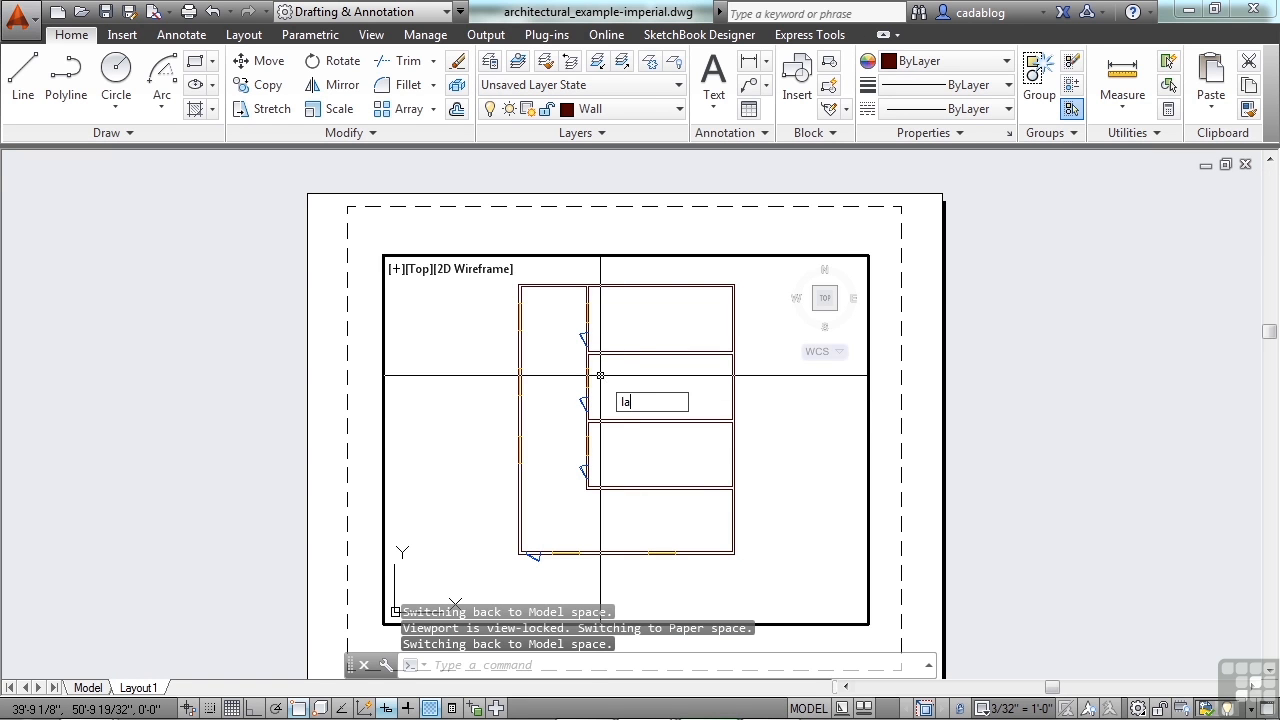
pyautogui.press('Return')
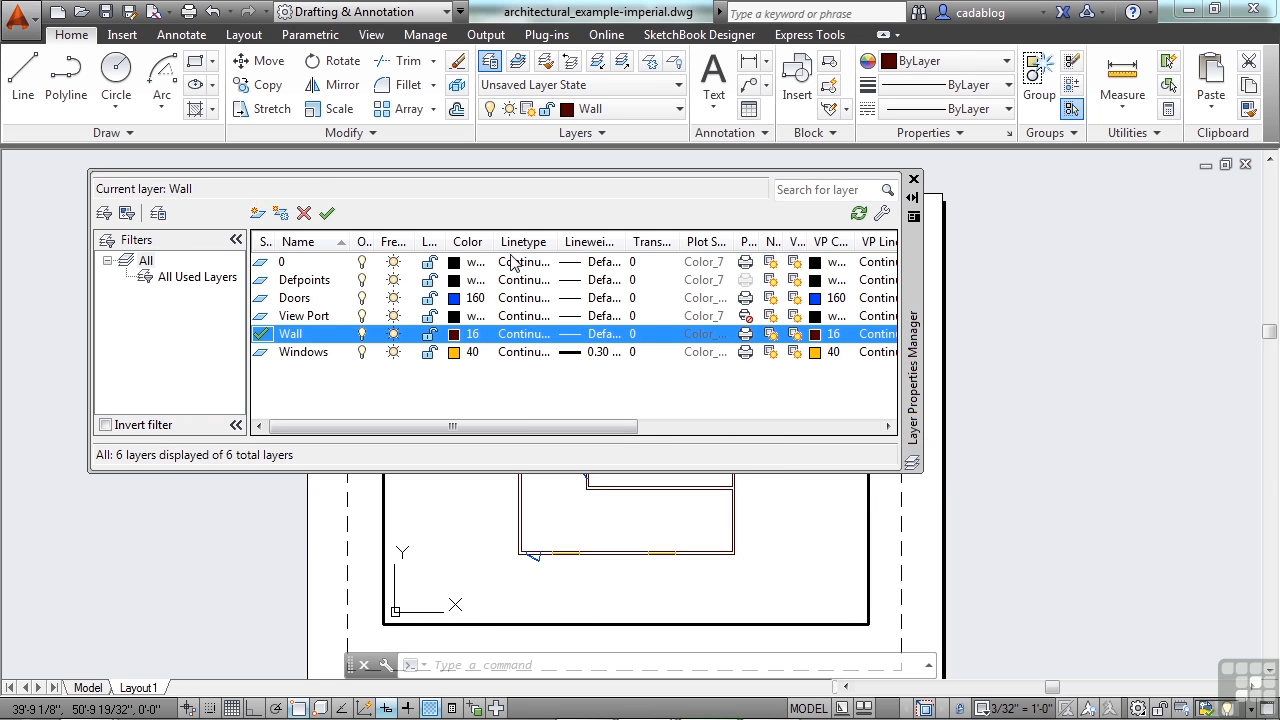
pyautogui.moveTo(589, 433); pyautogui.dragTo(490, 470)
pyautogui.moveTo(611, 428); pyautogui.dragTo(771, 441)
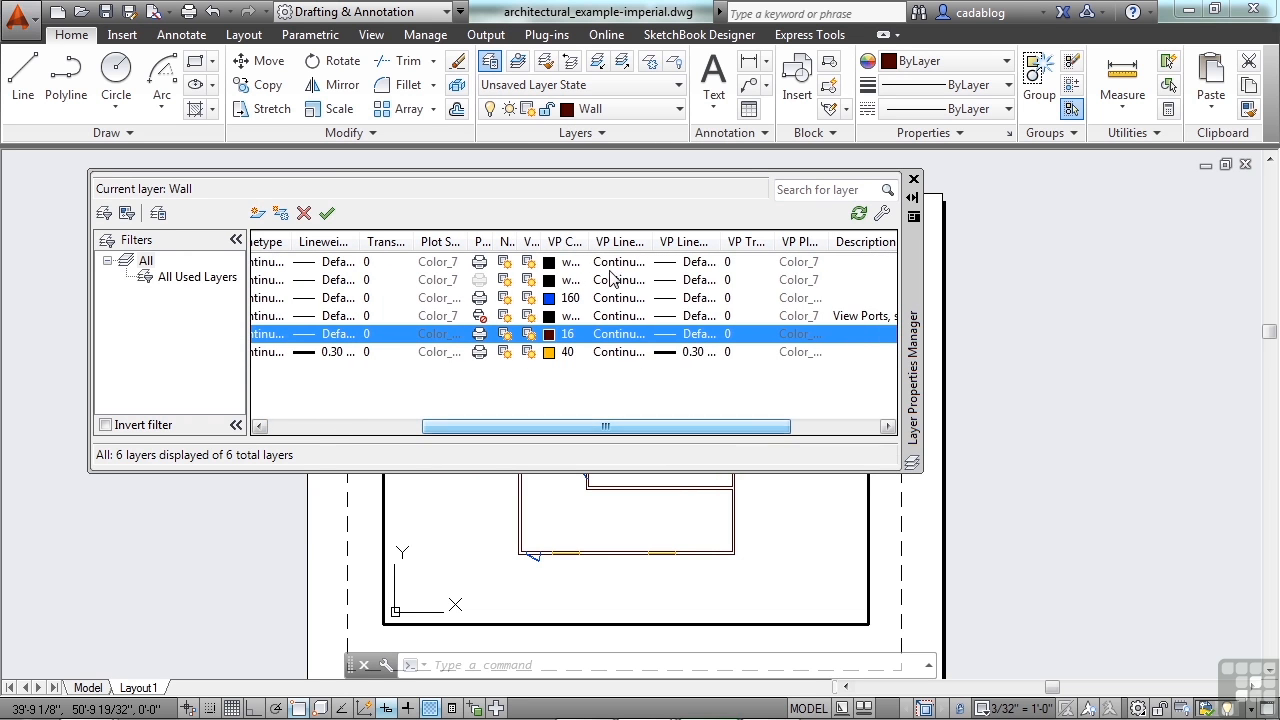
pyautogui.moveTo(541, 243); pyautogui.dragTo(579, 243)
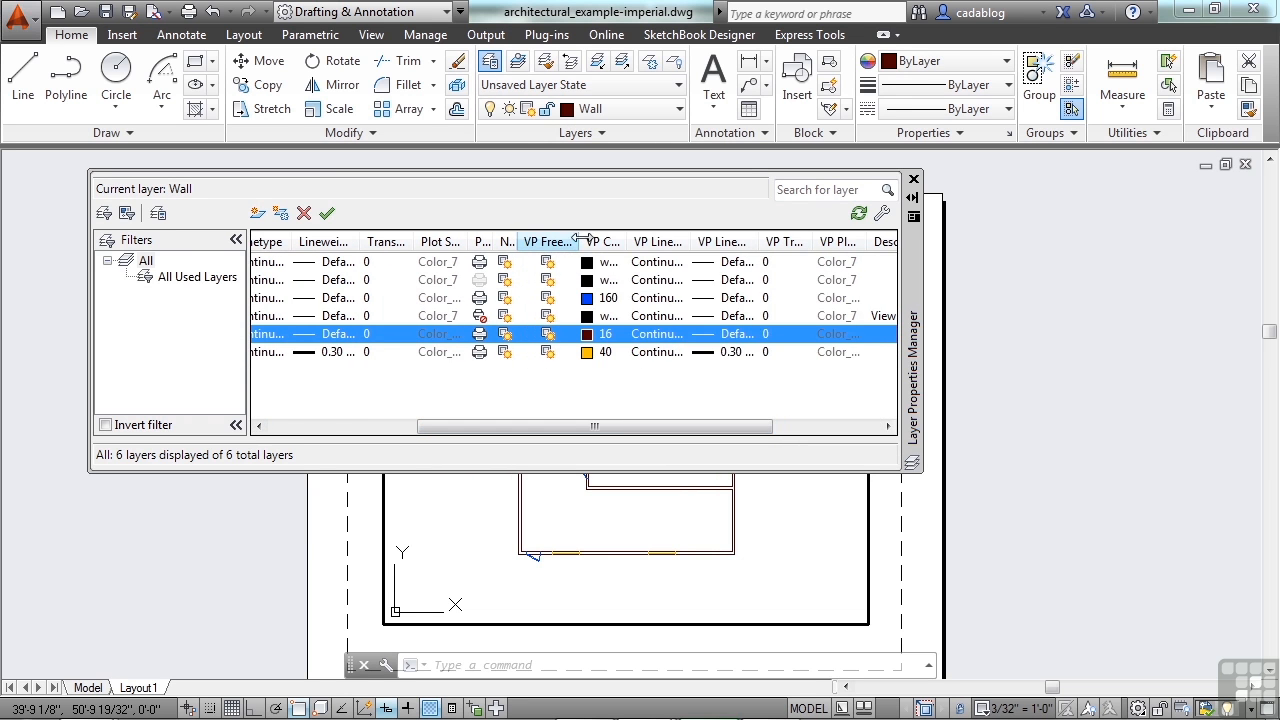
pyautogui.doubleClick(633, 246)
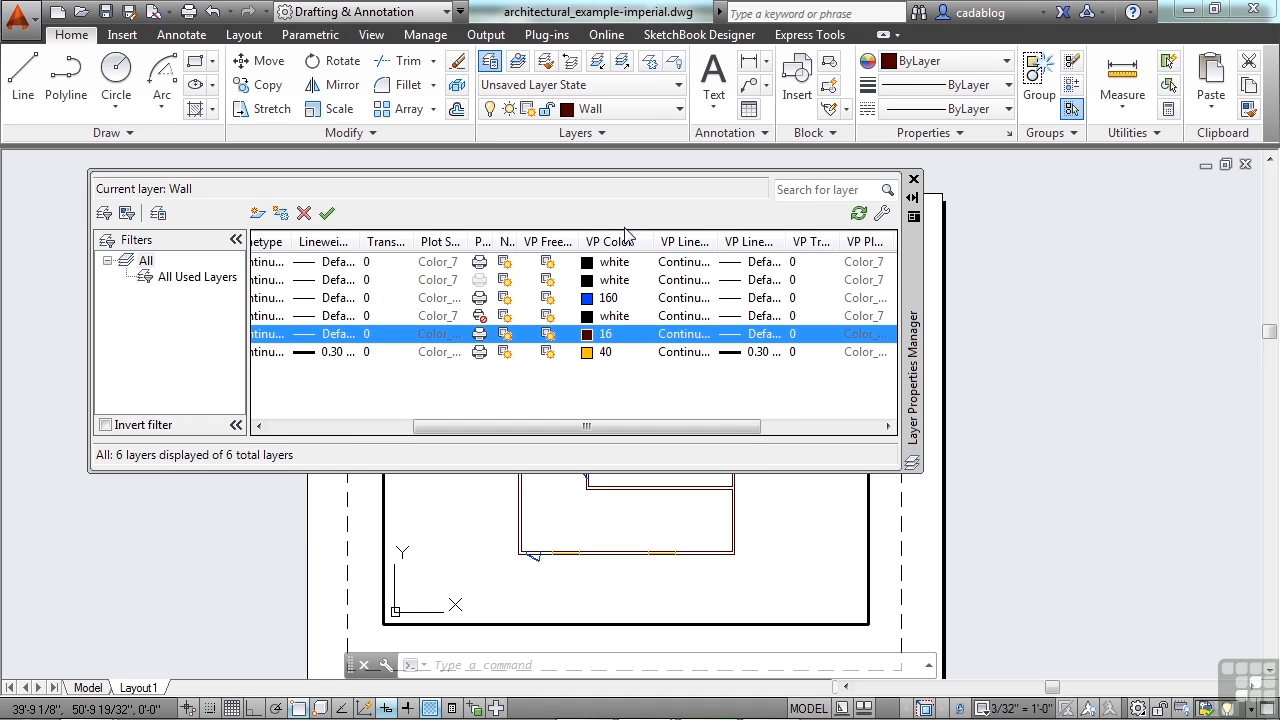
pyautogui.moveTo(710, 244); pyautogui.dragTo(737, 243)
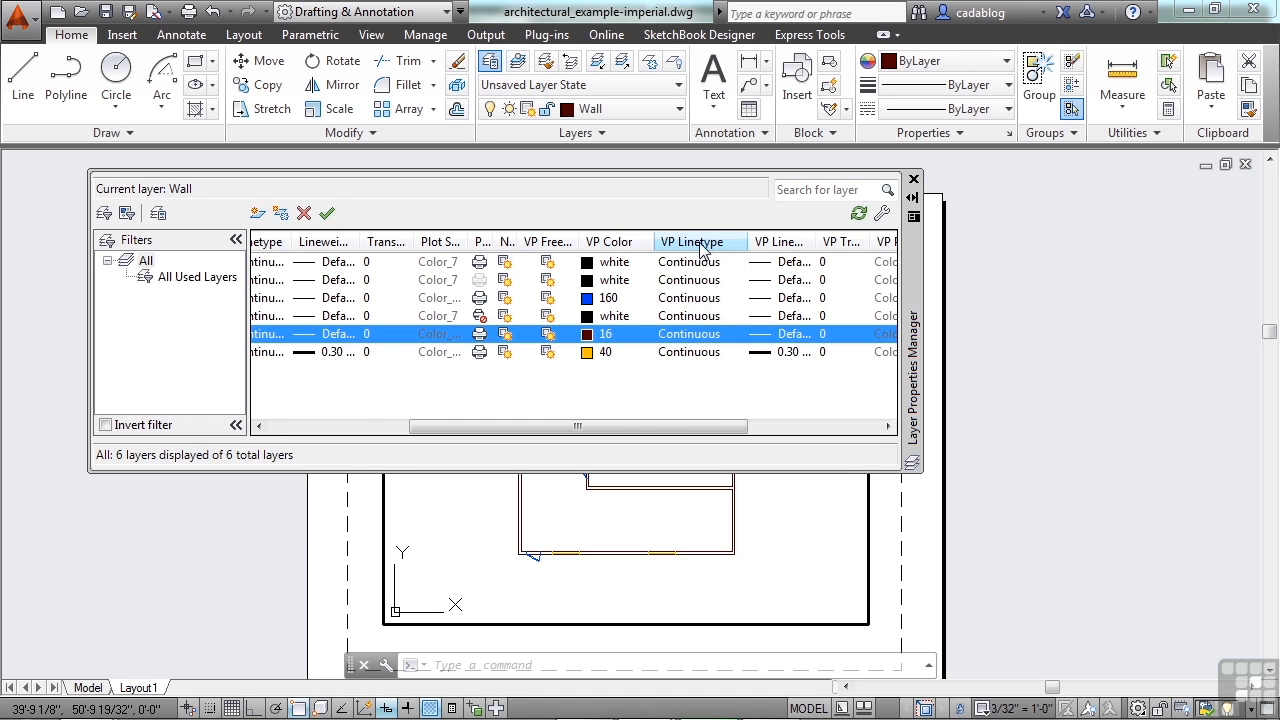
pyautogui.doubleClick(817, 242)
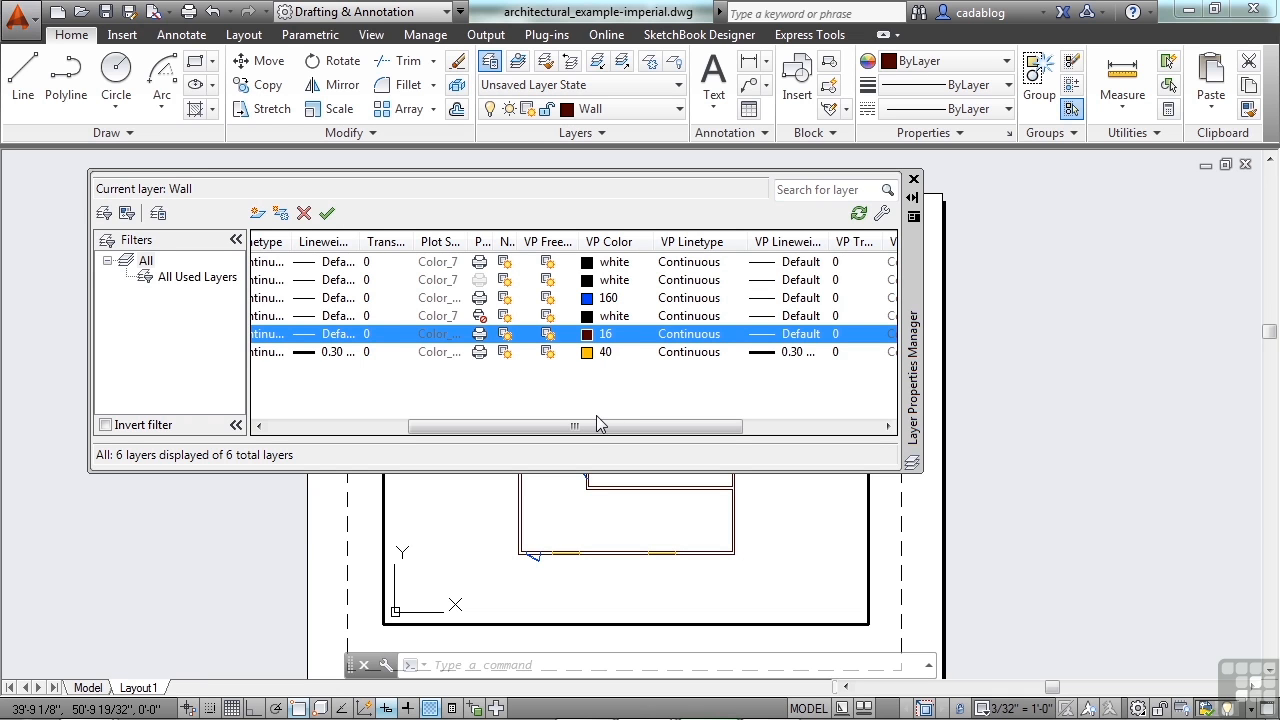
# Override the Wall layer's VP Color with index color 240 in the active viewport
pyautogui.click(591, 338)
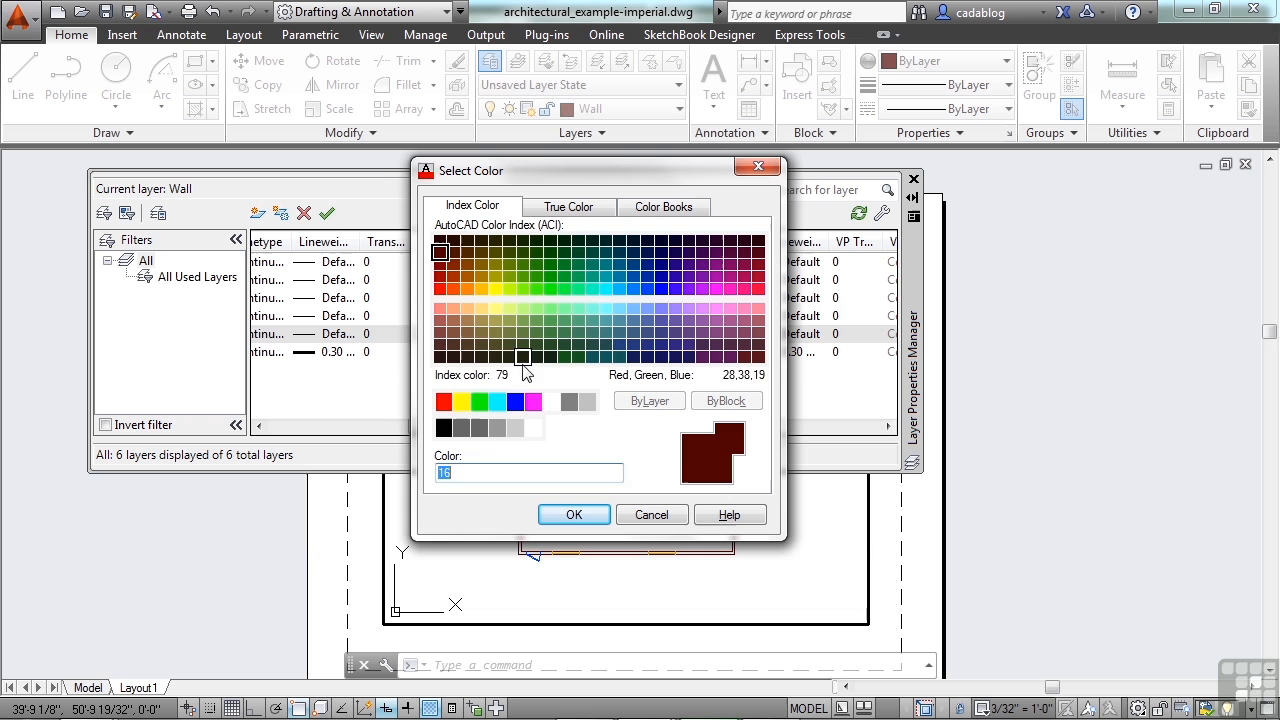
pyautogui.click(757, 289)
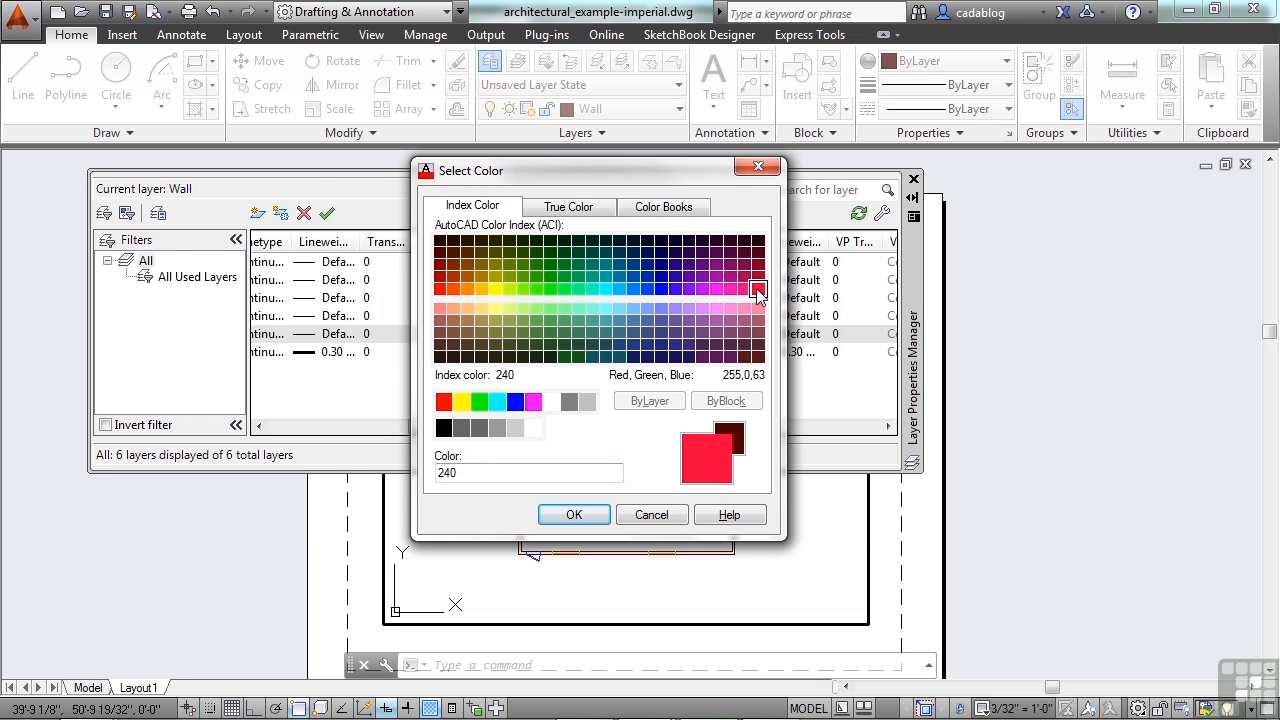
pyautogui.click(573, 515)
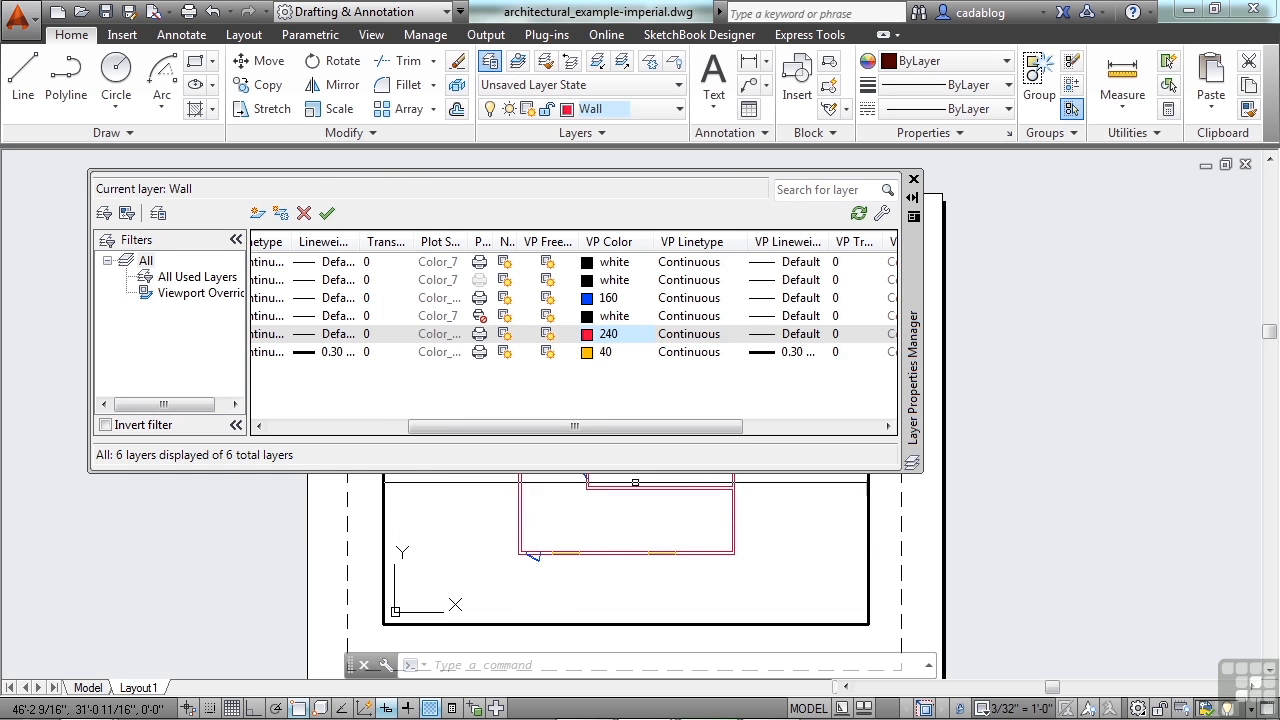
# Return to paper space, close the Layer Properties Manager and inspect the wall color in the viewport
pyautogui.doubleClick(252, 514)
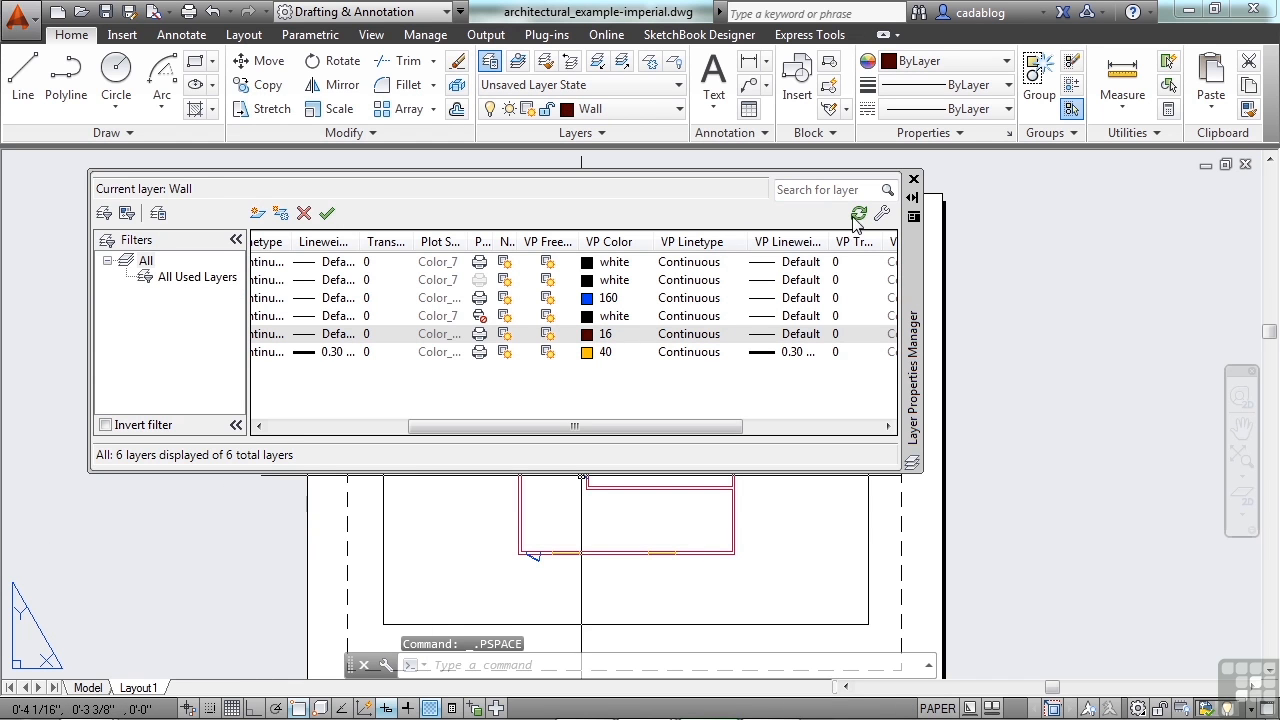
pyautogui.click(913, 181)
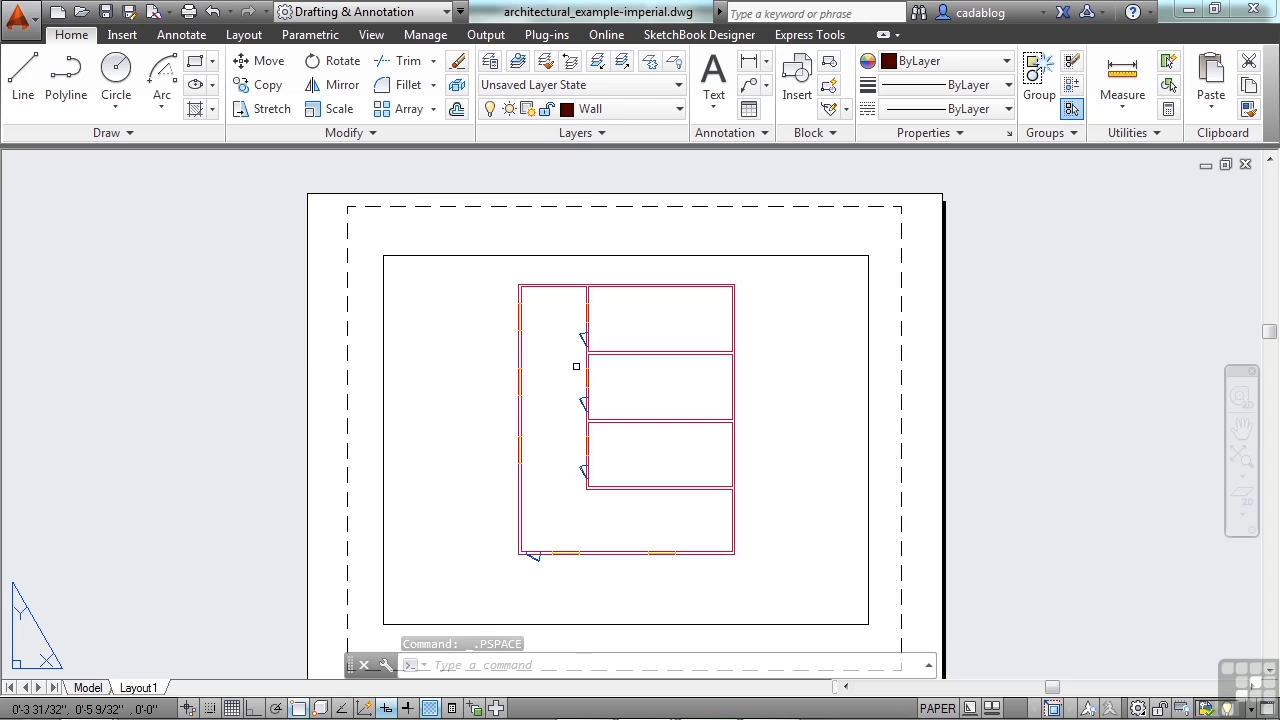
pyautogui.scroll(4, 576, 366)
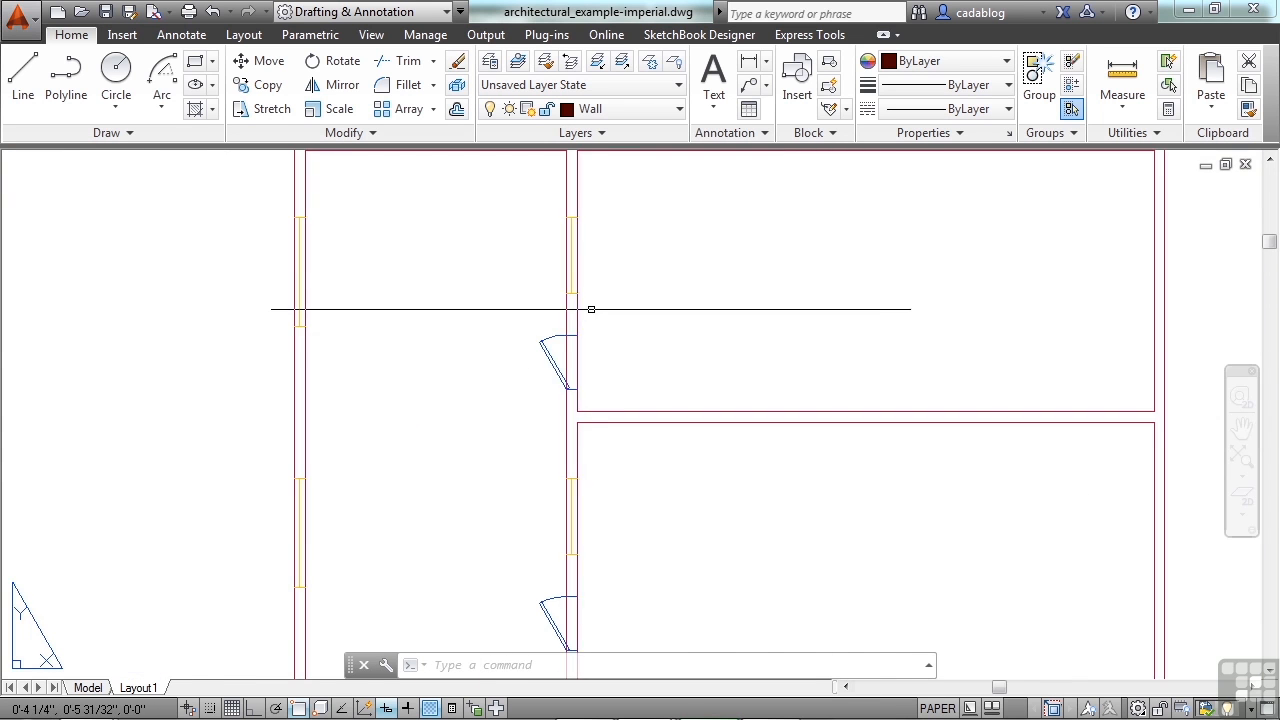
pyautogui.scroll(-2, 590, 312)
pyautogui.scroll(-2, 595, 315)
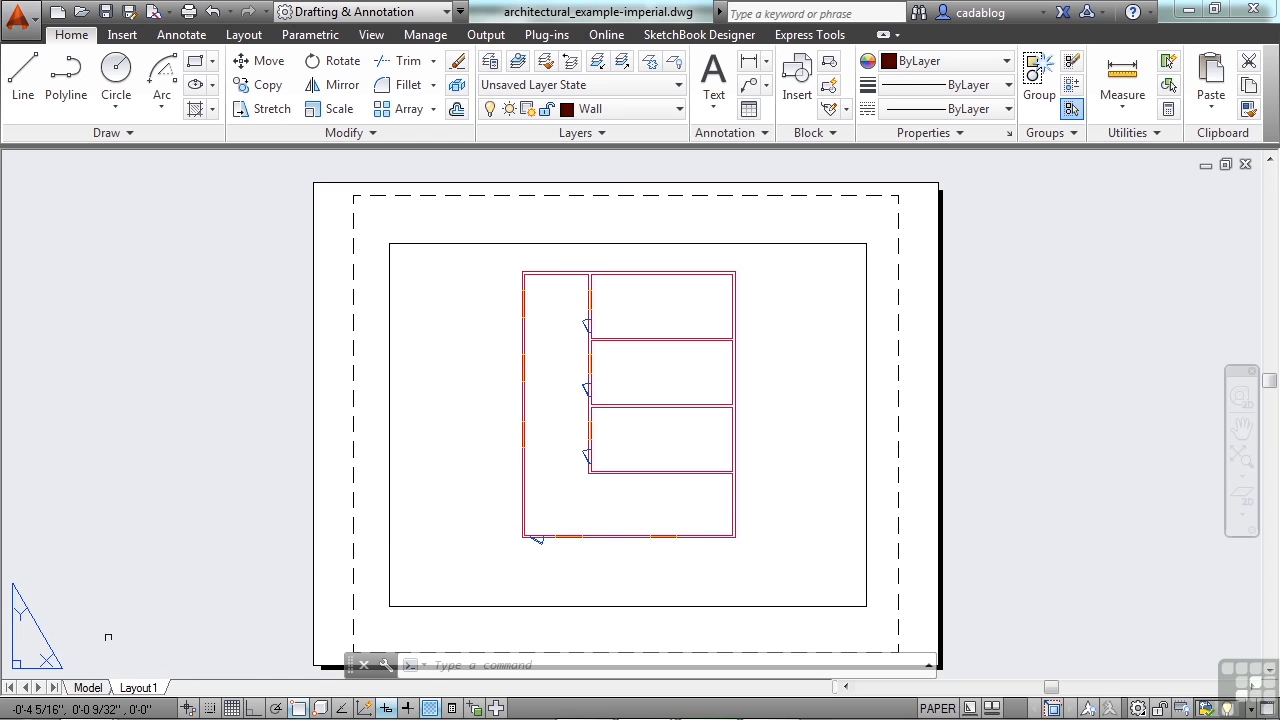
# Switch to model space and examine the color of the walls there
pyautogui.click(88, 688)
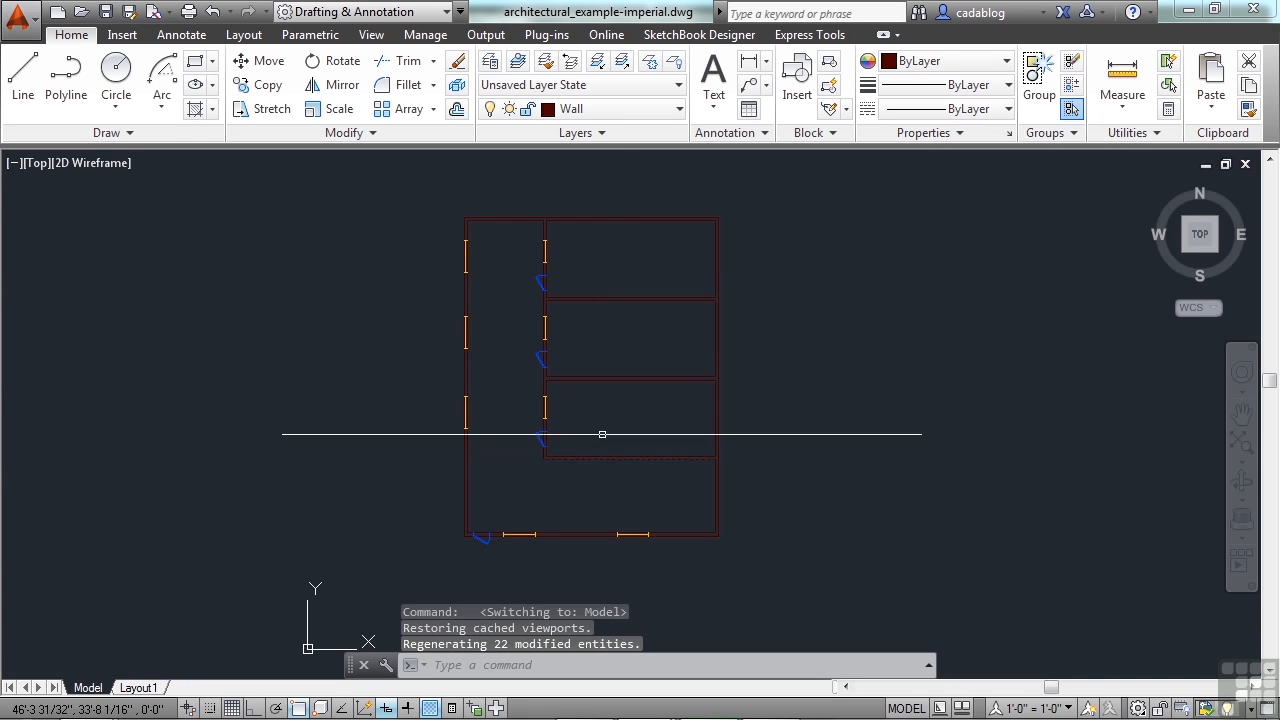
pyautogui.scroll(8, 602, 290)
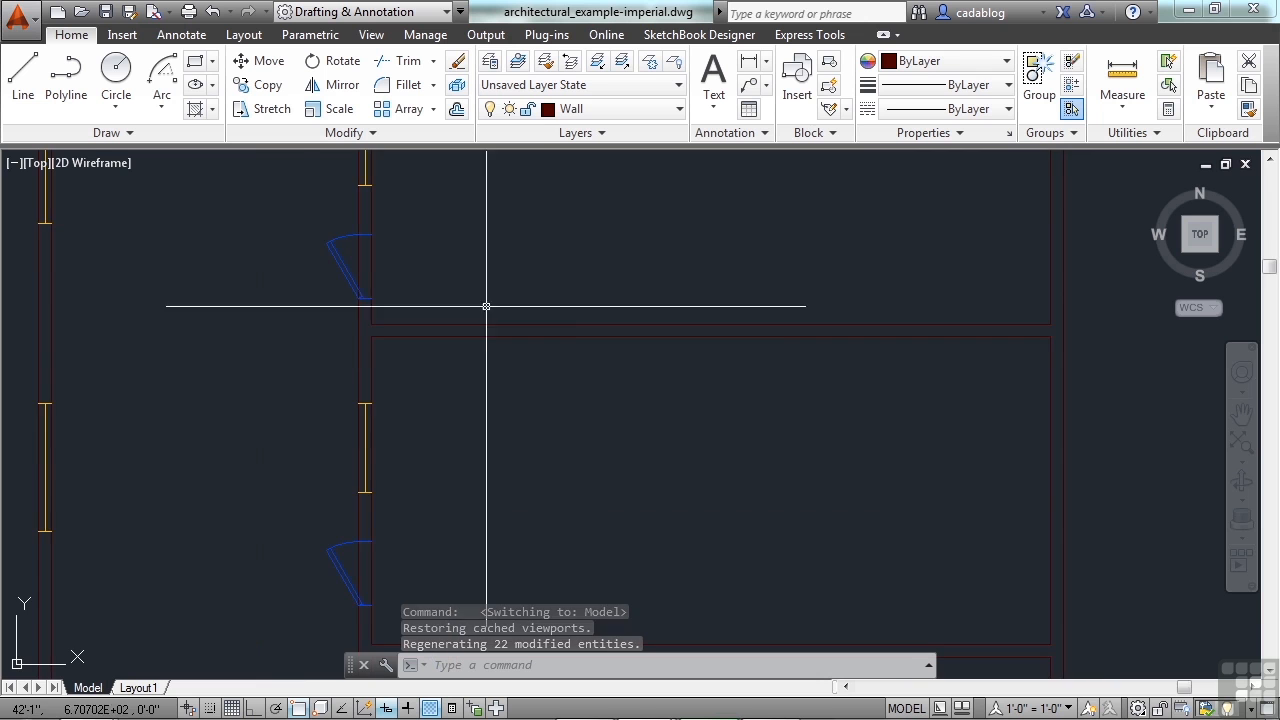
pyautogui.scroll(-8, 612, 352)
pyautogui.moveTo(612, 408); pyautogui.dragTo(627, 353, button='middle')
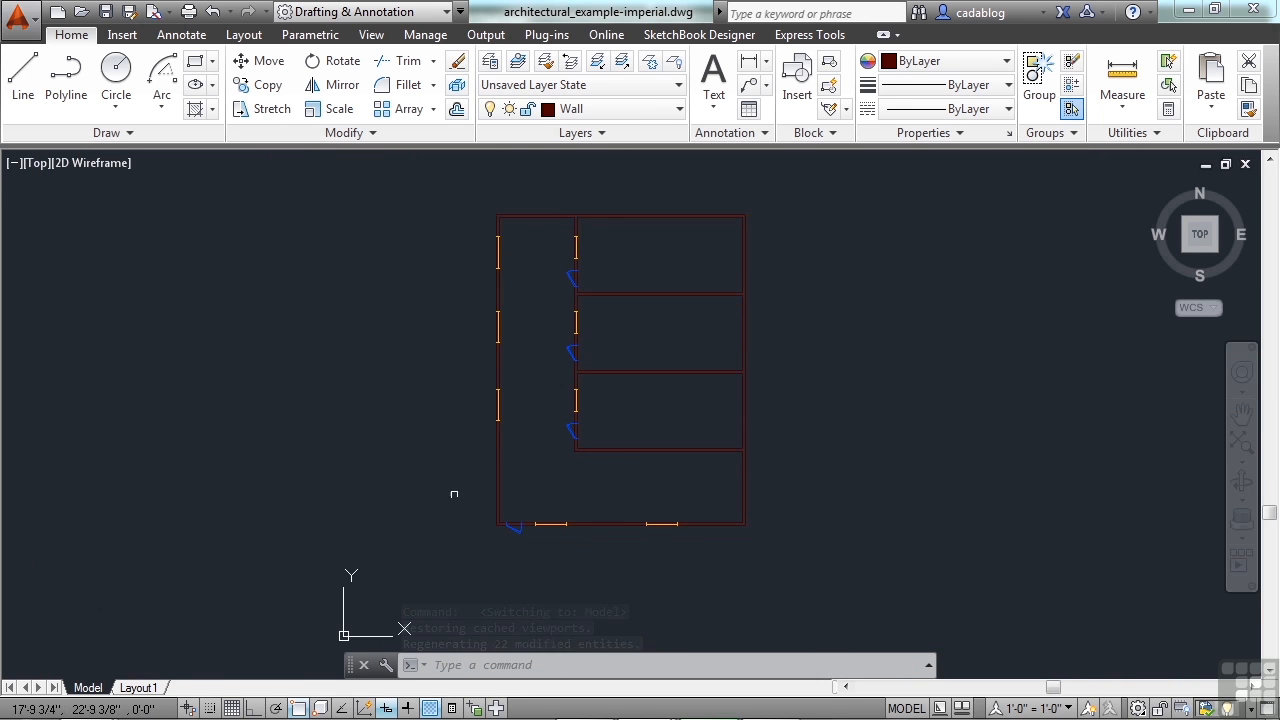
# Copy the Layout1 viewport about 11 inches to the right, onto the empty area beside the sheet
pyautogui.click(138, 688)
pyautogui.write('co')
pyautogui.press('Return')
pyautogui.click(453, 280)
pyautogui.click(436, 235)
pyautogui.press('Return')
pyautogui.click(436, 302)
pyautogui.scroll(-4, 396, 315)
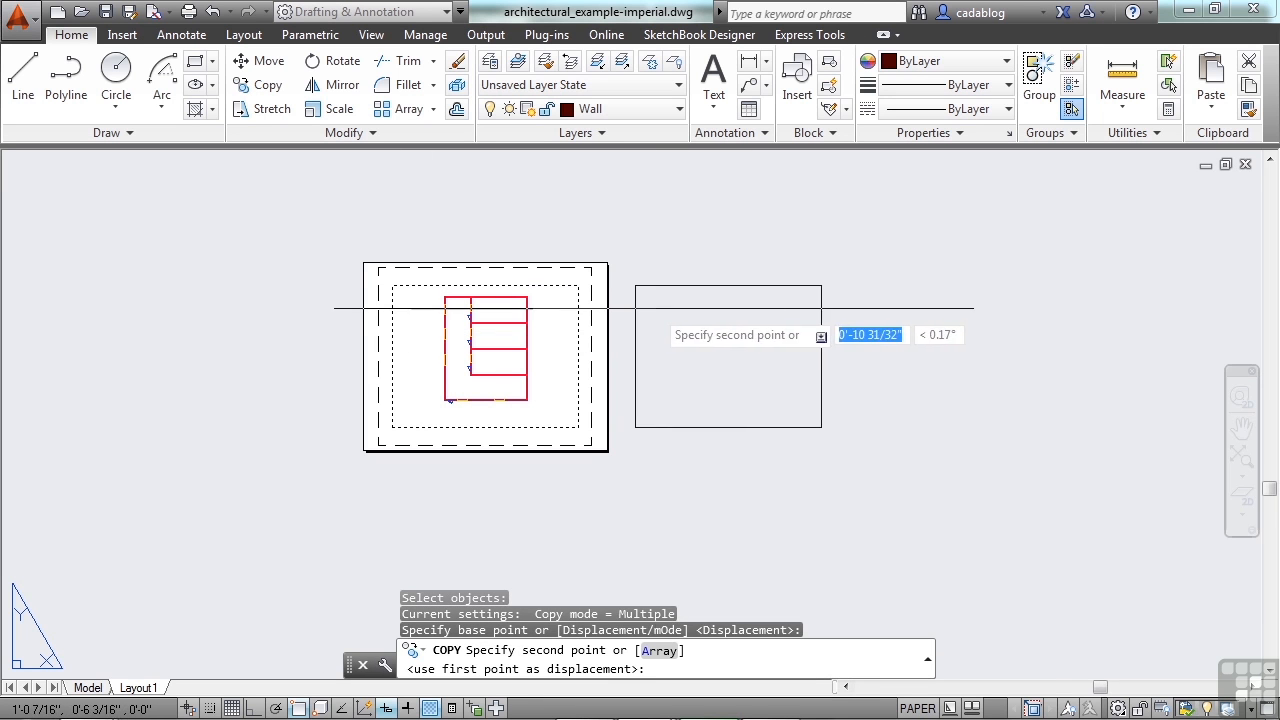
pyautogui.click(652, 327)
pyautogui.scroll(3, 667, 331)
pyautogui.scroll(2, 667, 331)
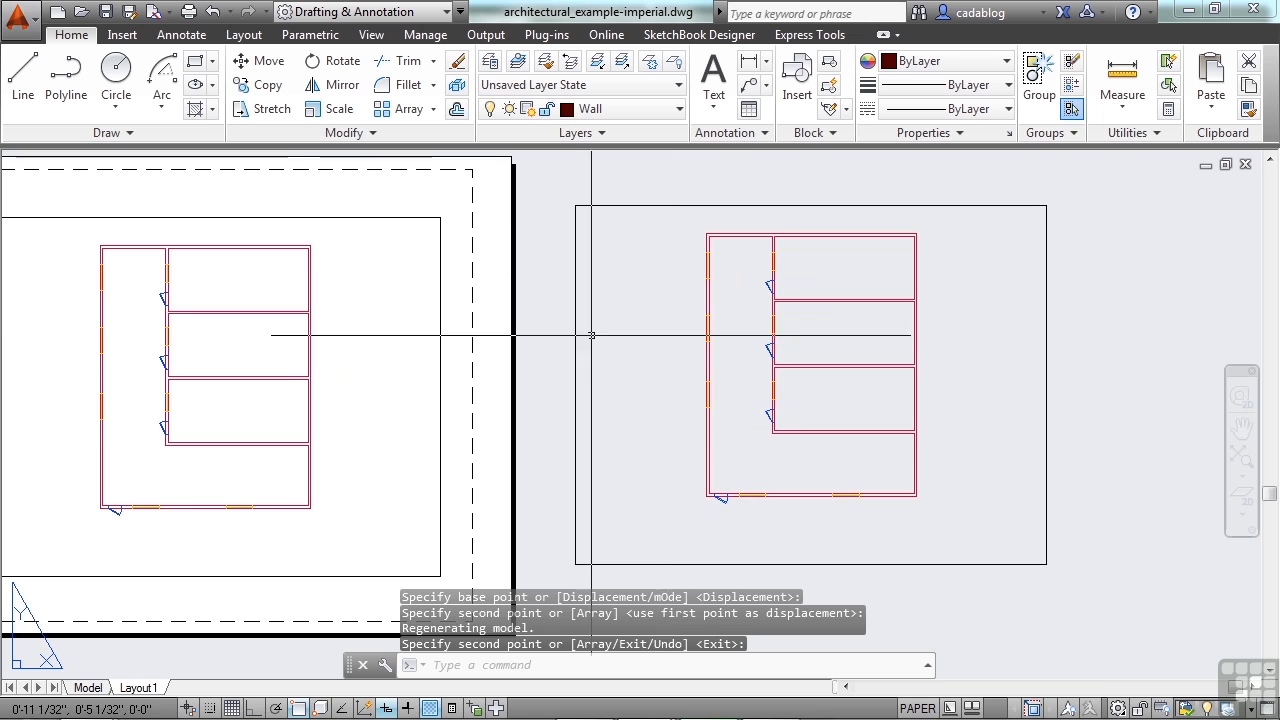
pyautogui.press('Return')
# Override the Wall layer's VP Color with green in the copied viewport, and close the Layer Properties Manager
pyautogui.doubleClick(617, 319)
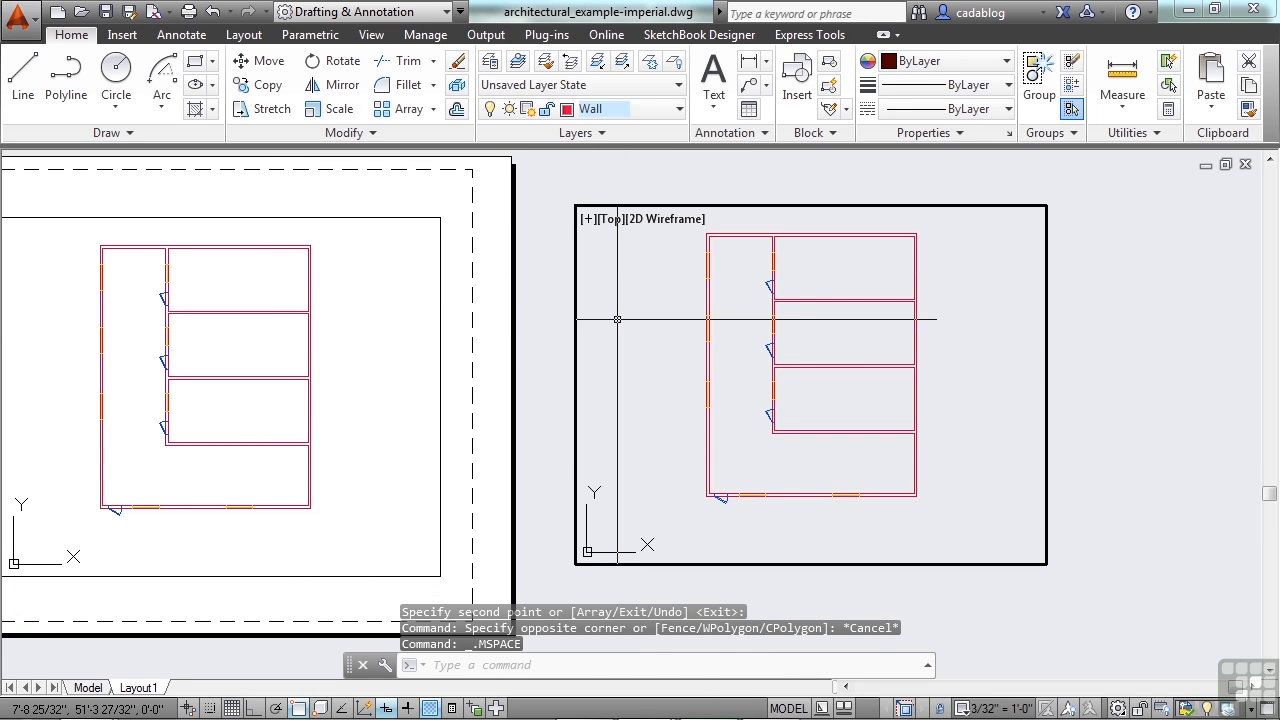
pyautogui.write('la')
pyautogui.press('Return')
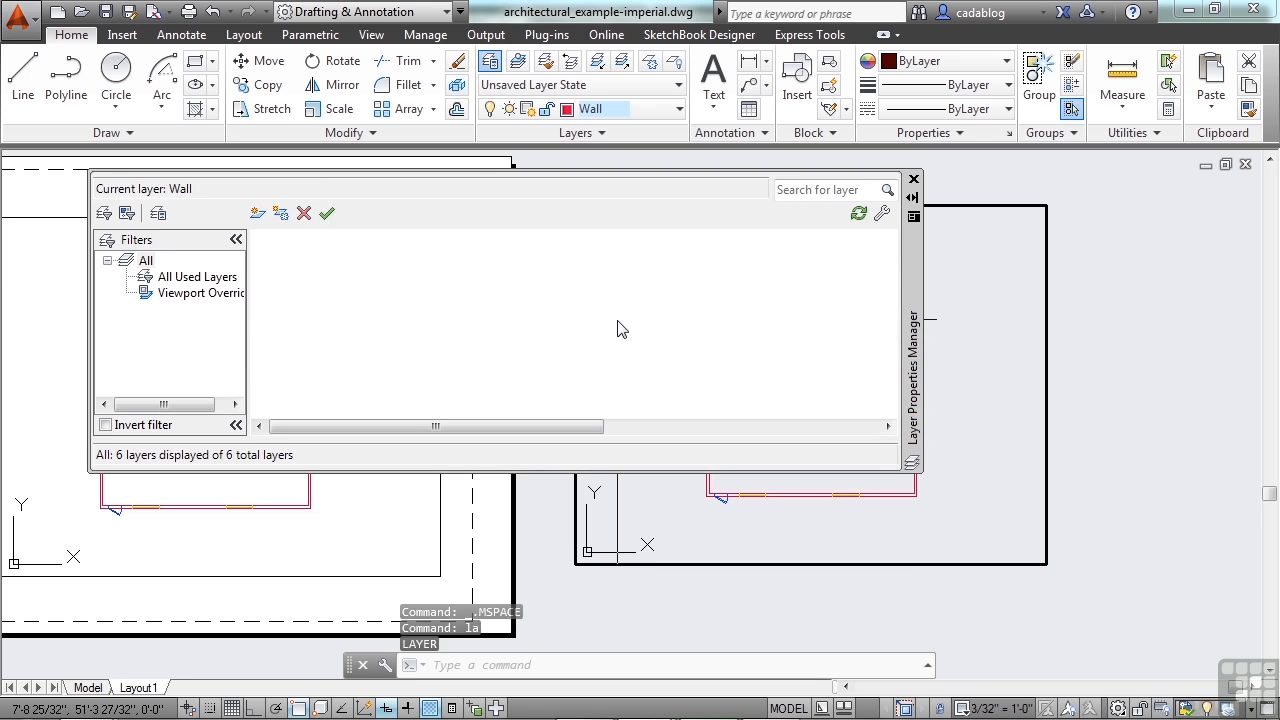
pyautogui.moveTo(558, 430); pyautogui.dragTo(767, 434)
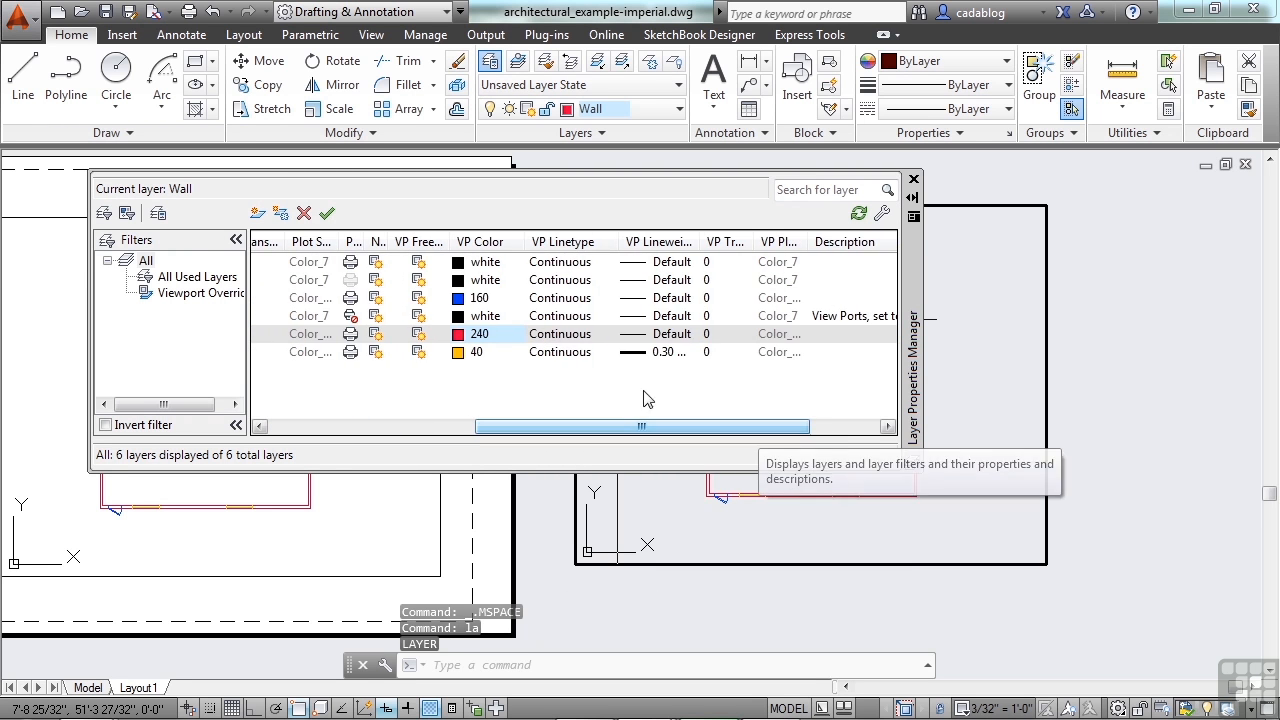
pyautogui.click(459, 334)
pyautogui.click(480, 401)
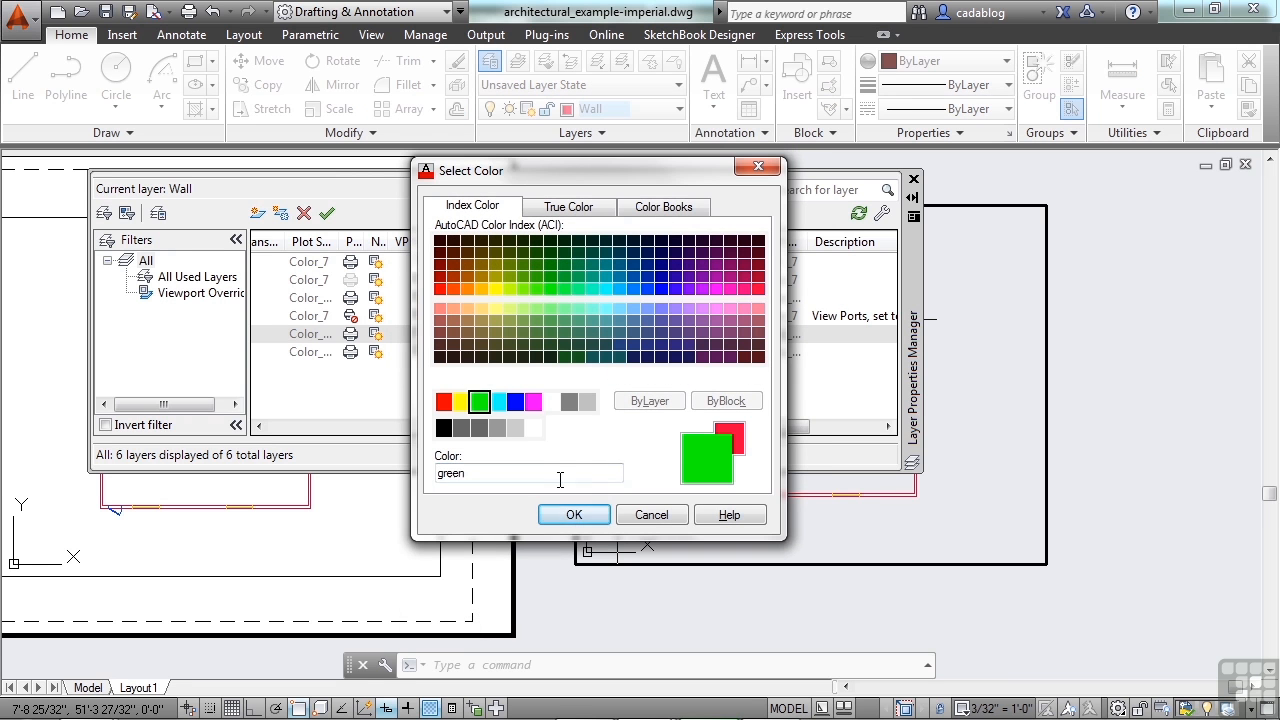
pyautogui.click(573, 513)
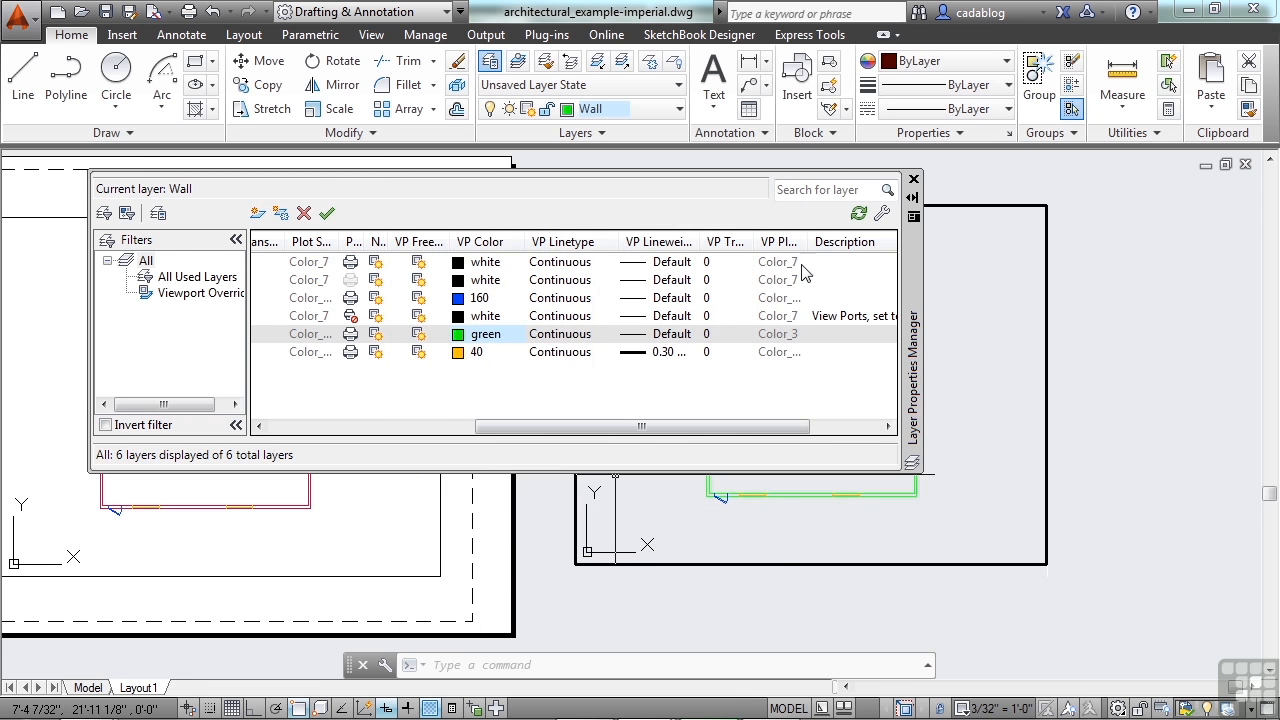
pyautogui.click(914, 181)
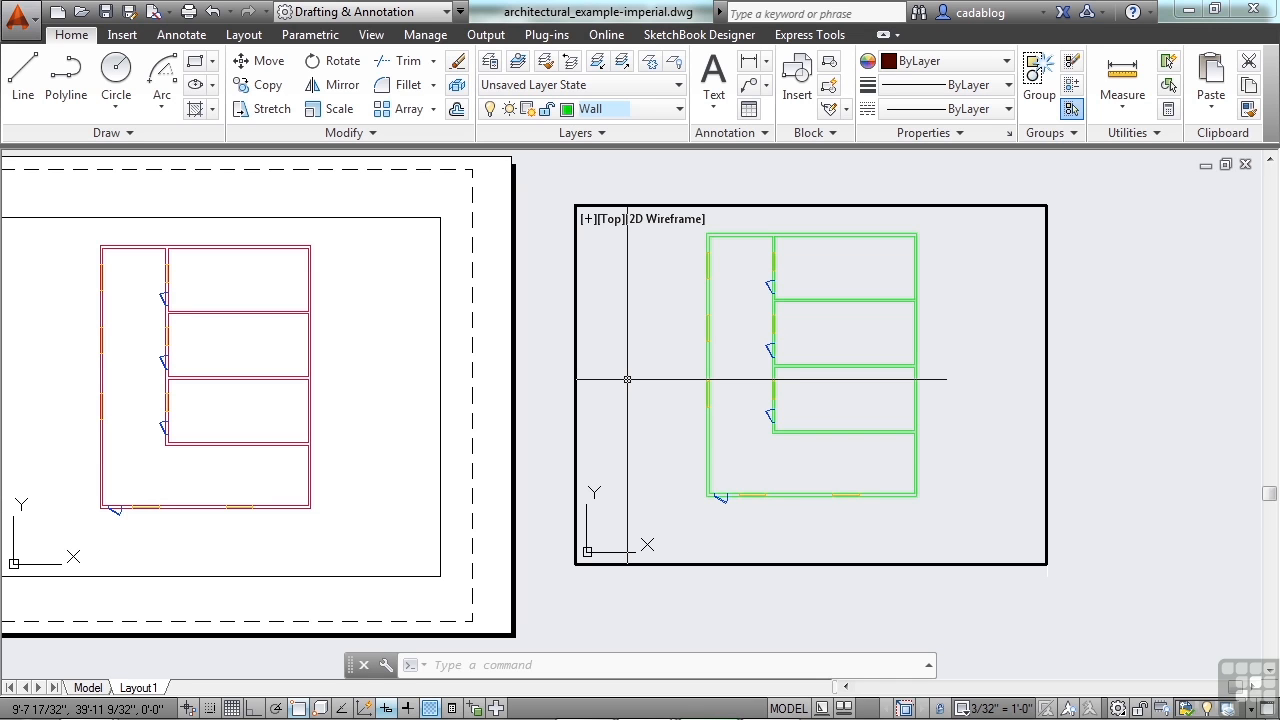
# Unlock the copied viewport and frame a close-up of an interior door with the wall junction below it
pyautogui.click(941, 708)
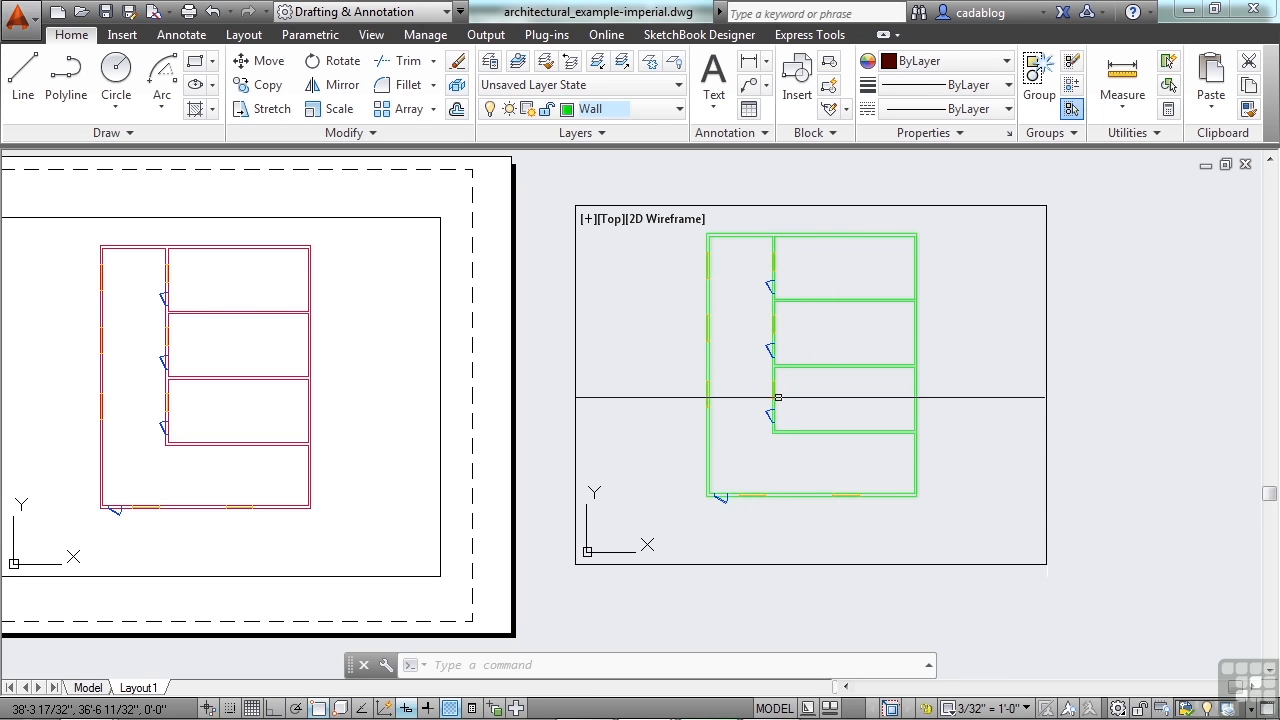
pyautogui.scroll(8, 777, 358)
pyautogui.scroll(2, 776, 412)
pyautogui.moveTo(763, 309)
pyautogui.mouseDown(button='middle')
pyautogui.moveTo(795, 402)
pyautogui.moveTo(795, 376)
pyautogui.mouseUp(button='middle')
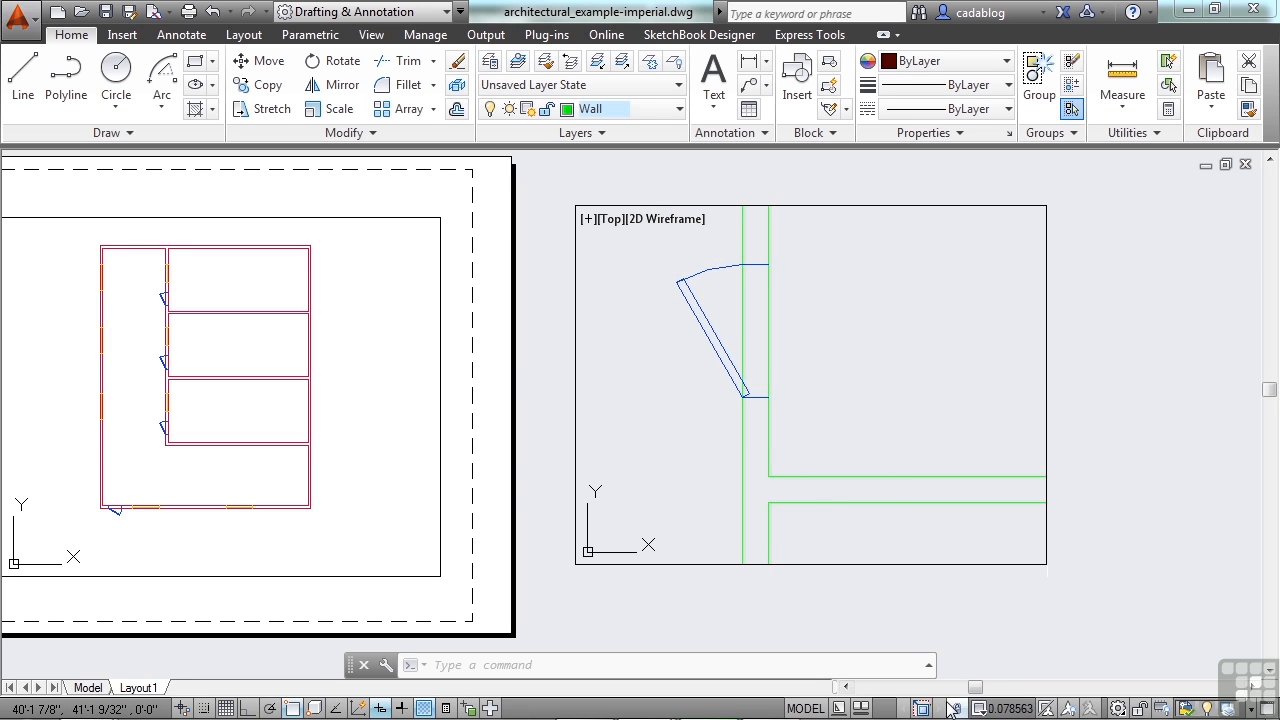
# Lock the copied viewport's view and zoom out and in over it to test the lock
pyautogui.scroll(-4, 809, 403)
pyautogui.scroll(6, 738, 388)
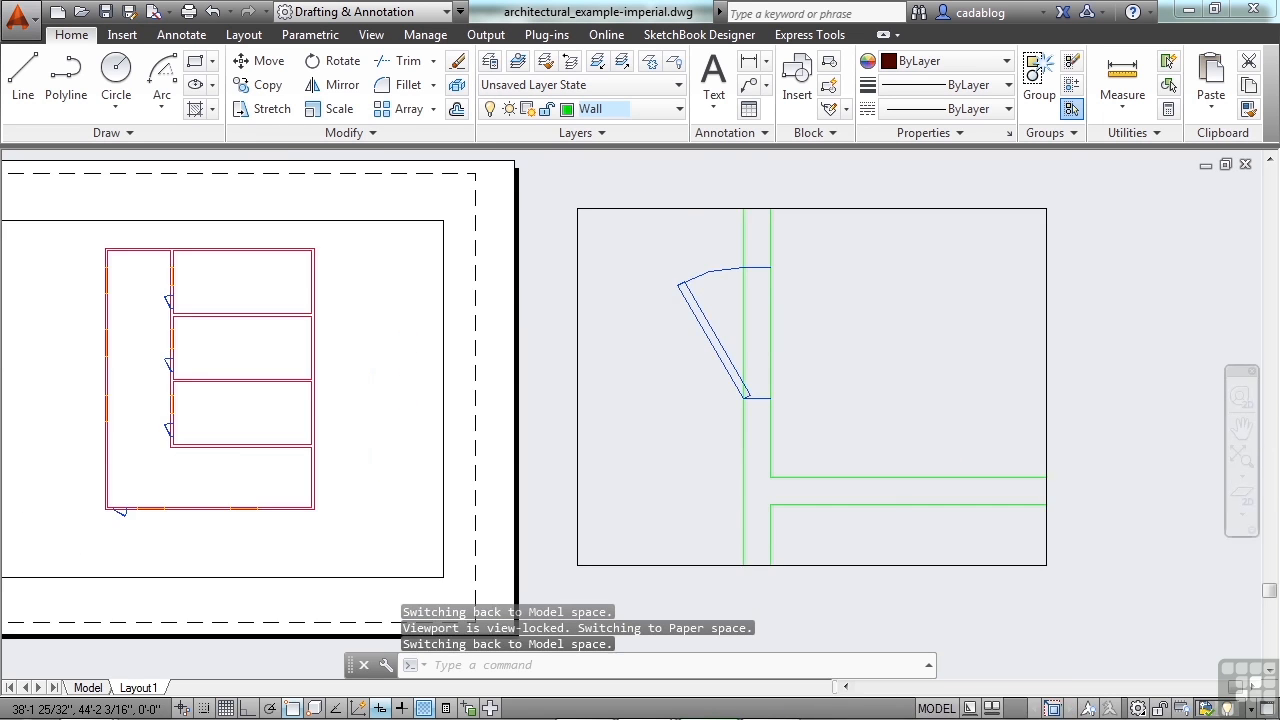
pyautogui.scroll(-4, 738, 388)
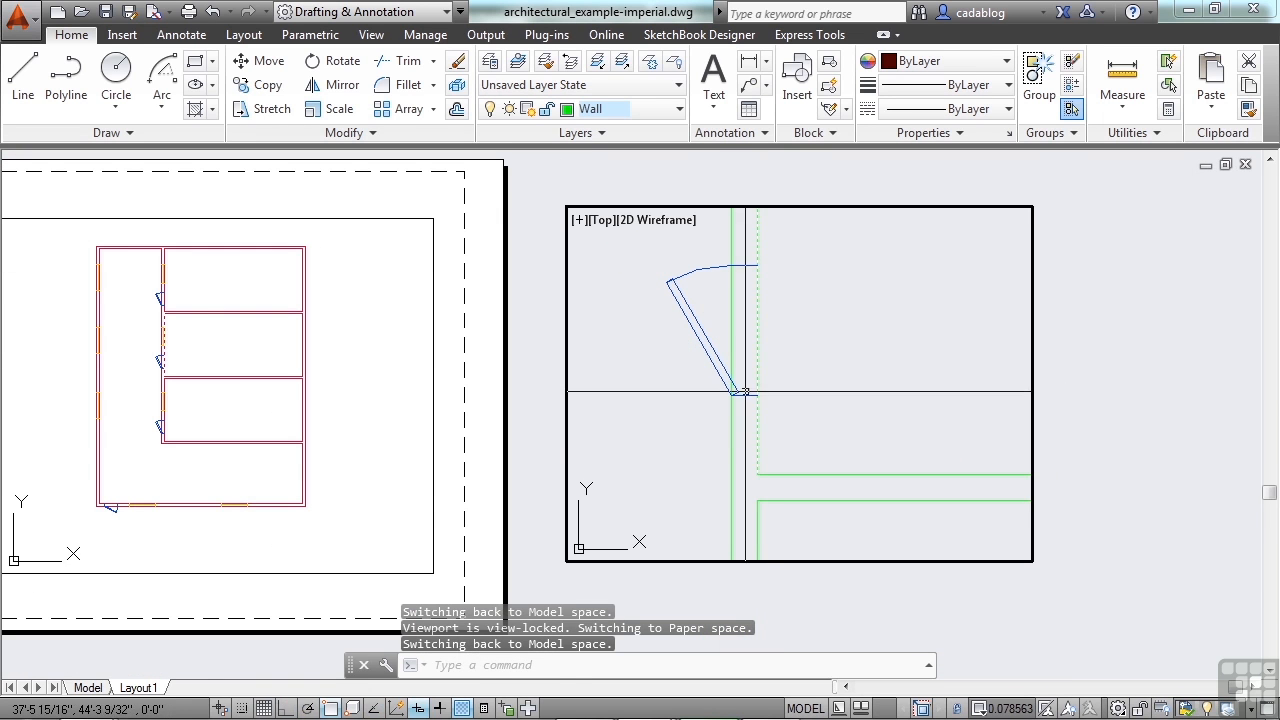